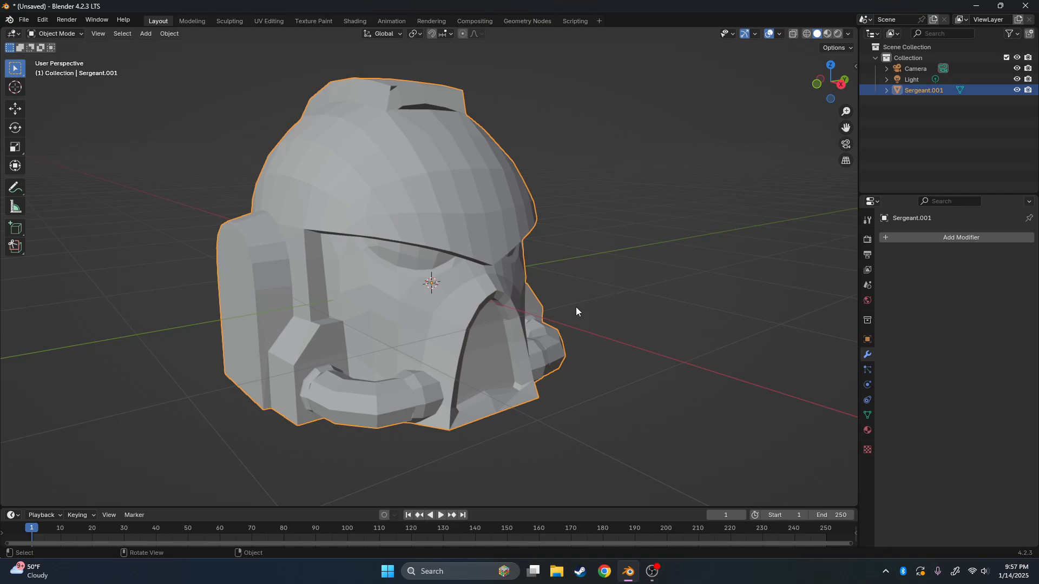
- Examine the faceted low-poly helmet mesh from the front, side and above
{"action": "middle_click_drag", "start_coordinate": [576, 309], "coordinate": [448, 287]}
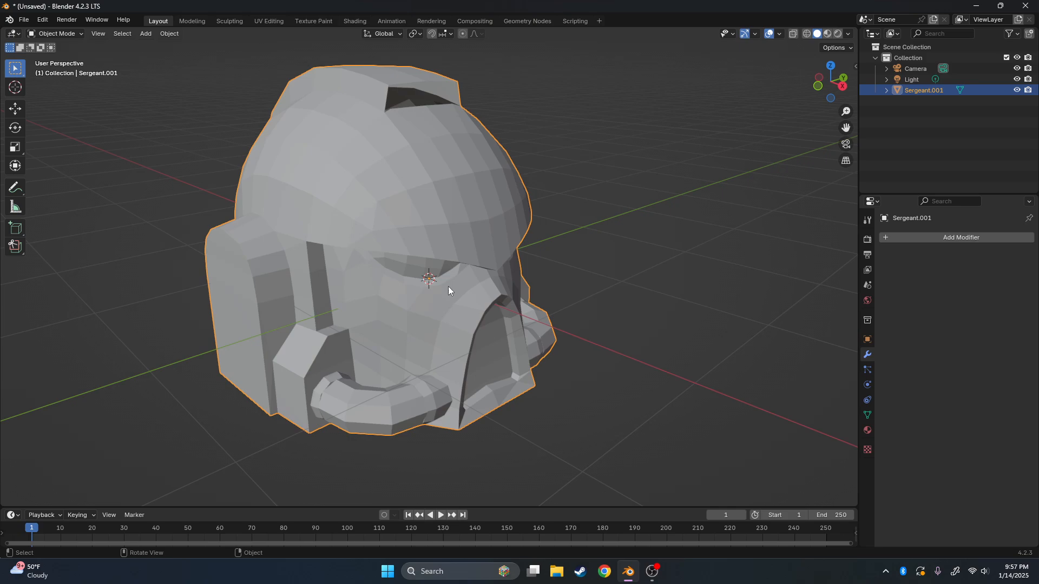
{"action": "middle_click_drag", "start_coordinate": [625, 310], "coordinate": [401, 194]}
{"action": "left_click", "coordinate": [609, 292]}
{"action": "middle_click_drag", "start_coordinate": [462, 307], "coordinate": [461, 223]}
{"action": "middle_click_drag", "start_coordinate": [481, 258], "coordinate": [485, 326]}
{"action": "middle_click_drag", "start_coordinate": [407, 187], "coordinate": [373, 230]}
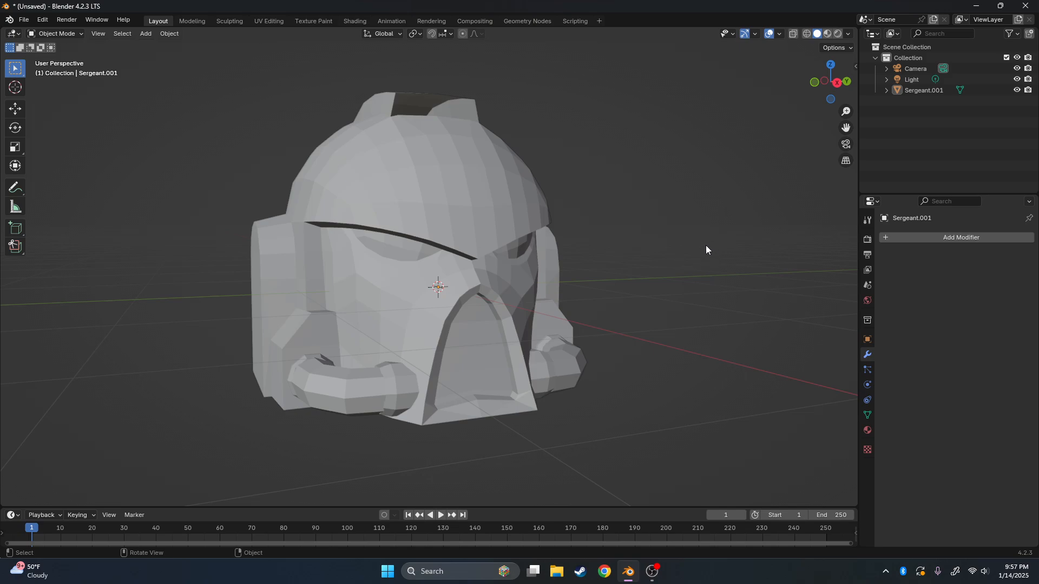
- Try a Subdivision Surface modifier on the helmet, inspect its effect from several sides, and remove it again
{"action": "left_click", "coordinate": [891, 242]}
{"action": "mouse_move", "coordinate": [862, 242]}
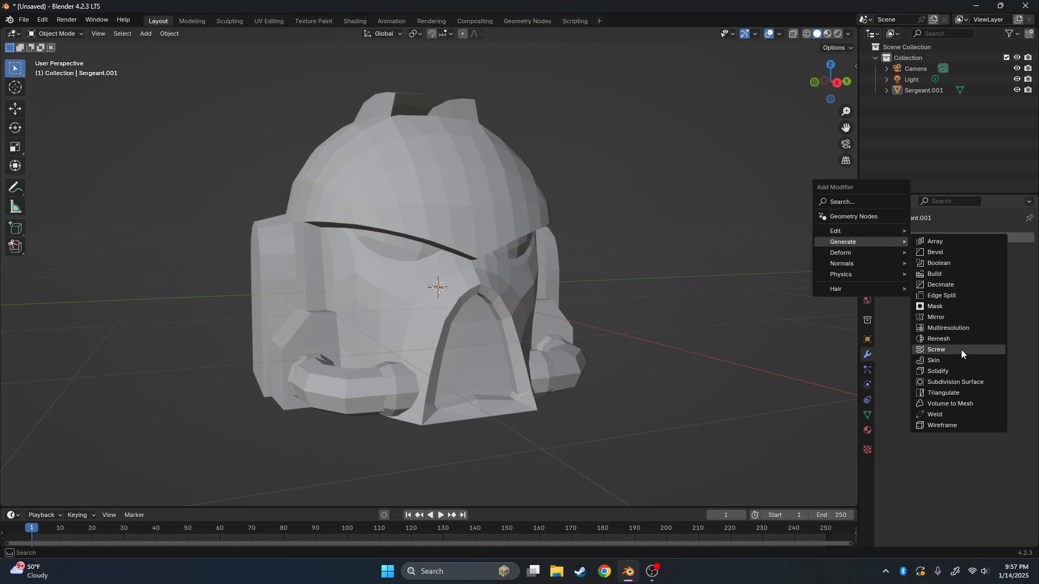
{"action": "left_click", "coordinate": [927, 381]}
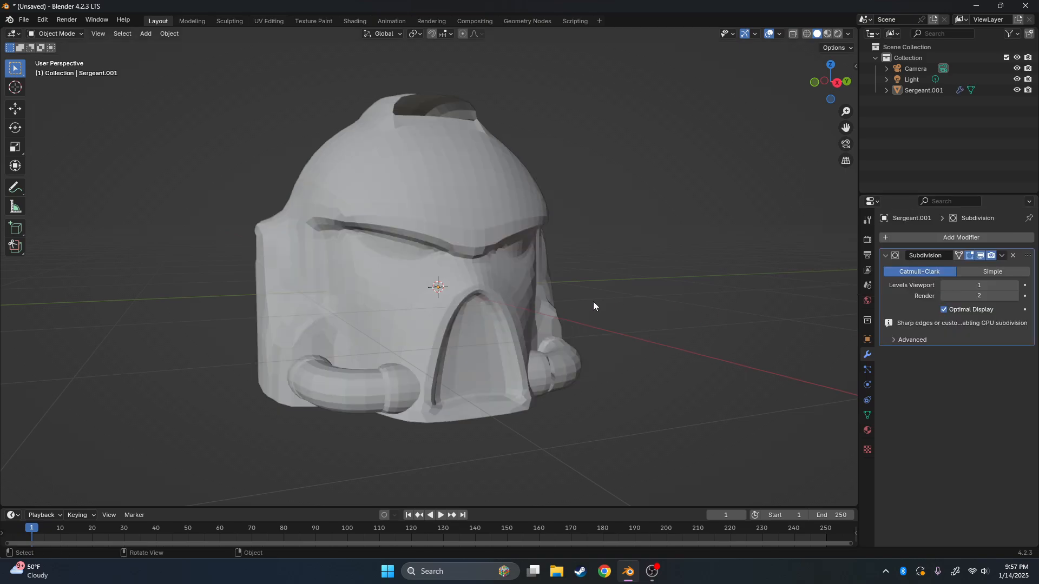
{"action": "middle_click_drag", "start_coordinate": [593, 301], "coordinate": [312, 226]}
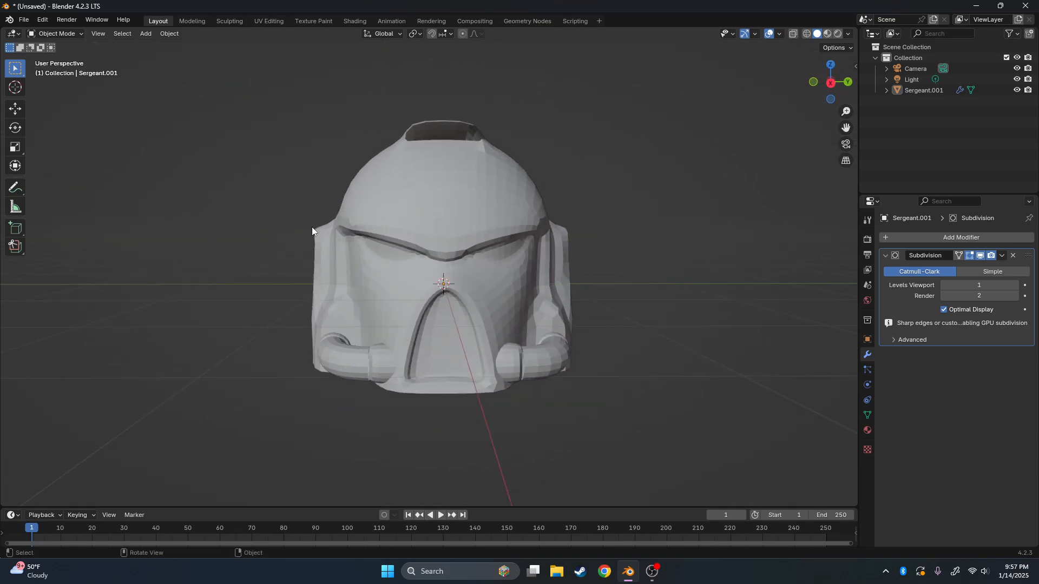
{"action": "middle_click_drag", "start_coordinate": [498, 246], "coordinate": [463, 287]}
{"action": "left_click", "coordinate": [480, 274]}
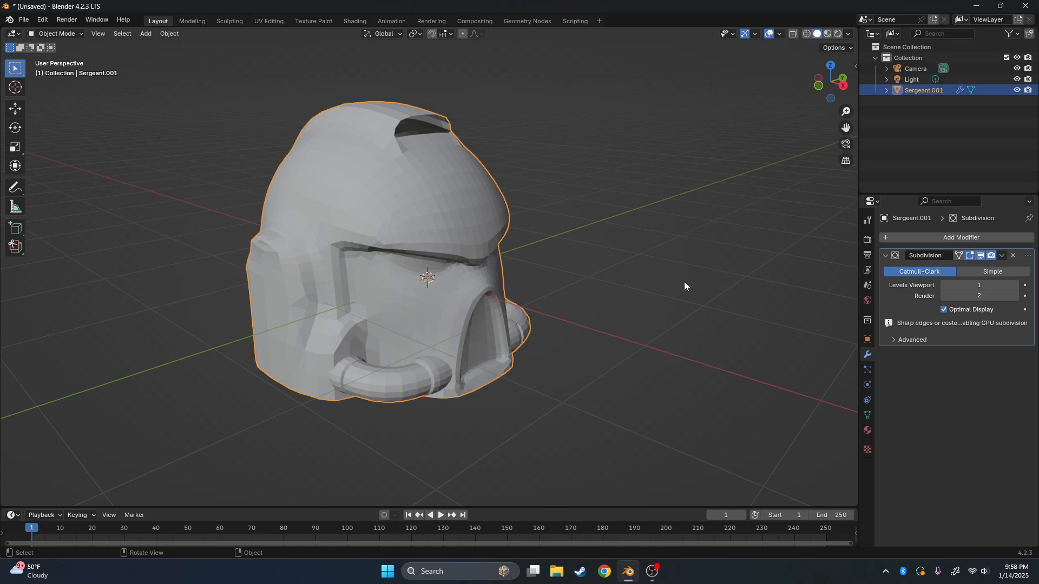
{"action": "left_click", "coordinate": [1012, 256]}
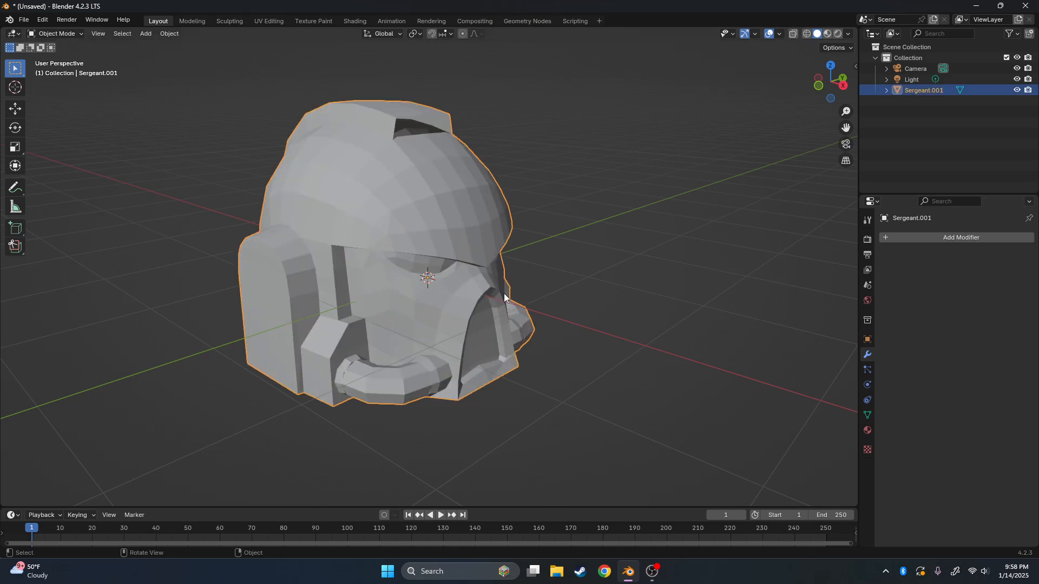
- Apply Shade Auto Smooth to the helmet object
{"action": "left_click", "coordinate": [556, 274]}
{"action": "left_click", "coordinate": [429, 281]}
{"action": "right_click", "coordinate": [414, 210]}
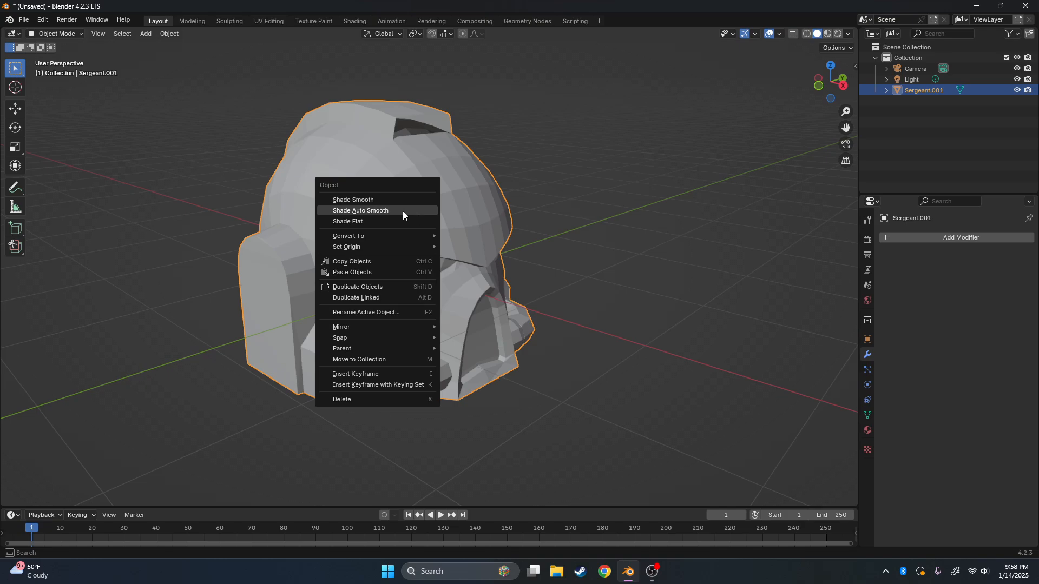
{"action": "left_click", "coordinate": [384, 211]}
{"action": "left_click", "coordinate": [626, 237]}
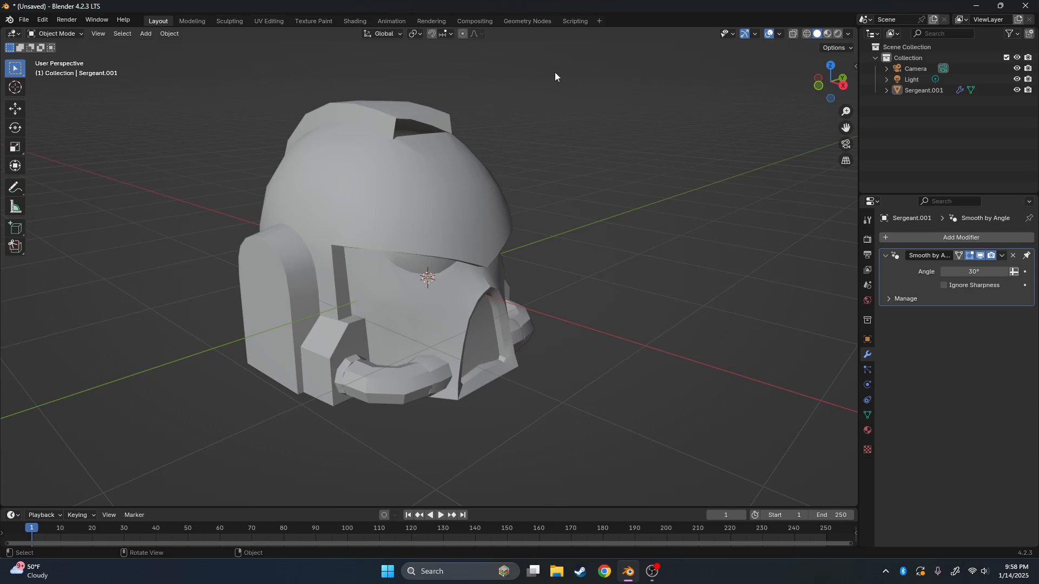
- Apply the helmet's Smooth by Angle modifier permanently to the mesh
{"action": "left_click", "coordinate": [407, 207]}
{"action": "right_click", "coordinate": [421, 215]}
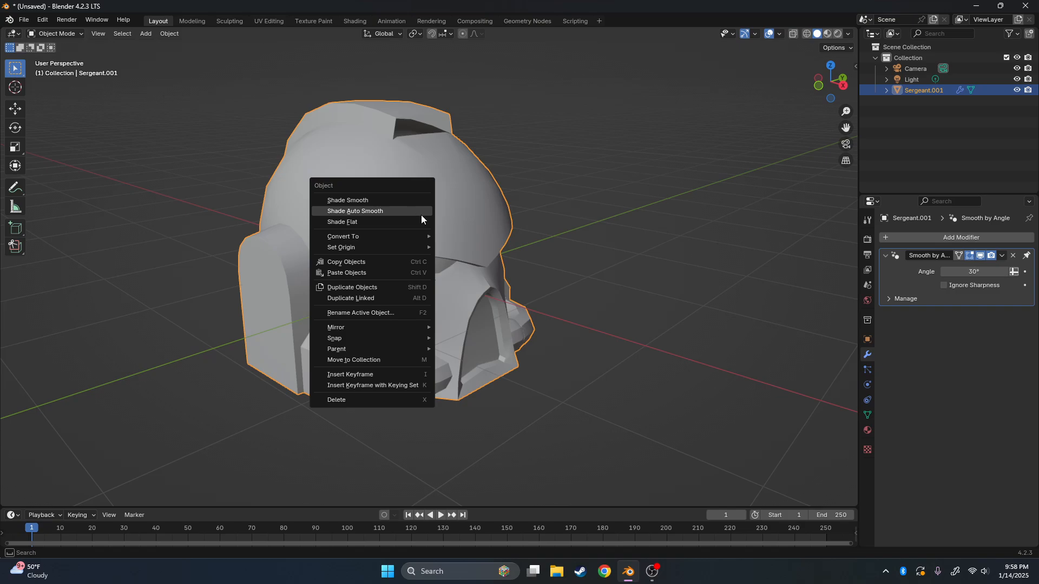
{"action": "left_click", "coordinate": [566, 242]}
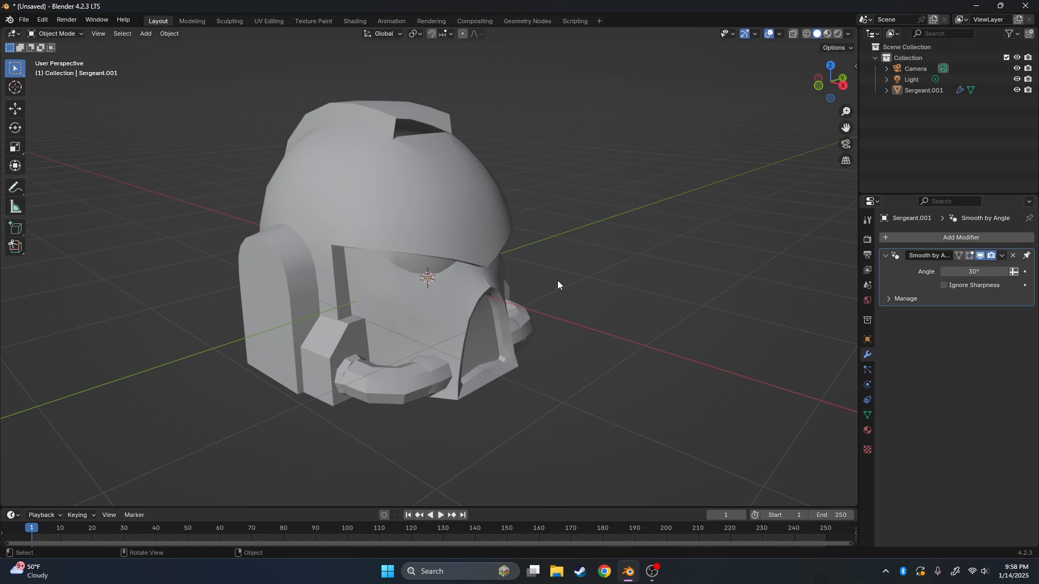
{"action": "left_click", "coordinate": [1002, 256]}
{"action": "left_click", "coordinate": [981, 268]}
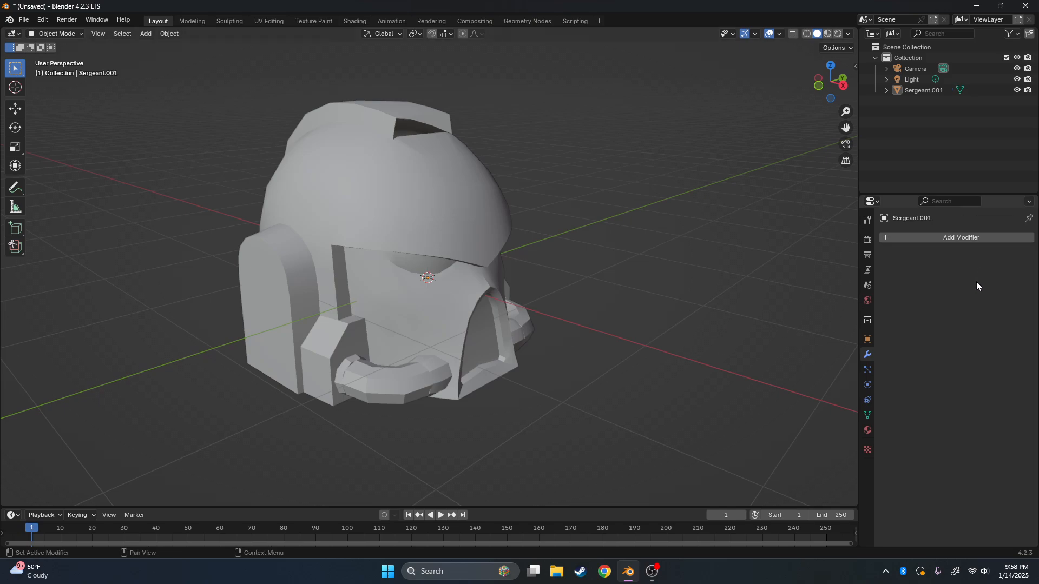
- Mark the edge at the outer corner of the helmet's eye socket as sharp and check the shading in Object Mode
{"action": "left_click", "coordinate": [492, 313]}
{"action": "key", "text": "grave"}
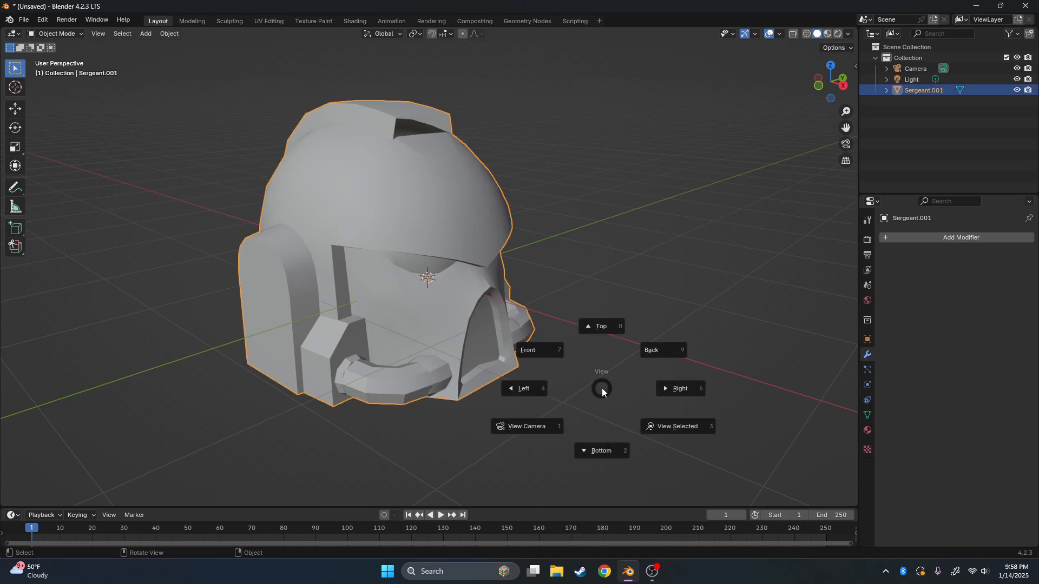
{"action": "key", "text": "Escape"}
{"action": "key", "text": "Tab"}
{"action": "middle_click_drag", "start_coordinate": [592, 316], "coordinate": [113, 57]}
{"action": "scroll", "coordinate": [415, 222], "scroll_direction": "up", "scroll_amount": 4}
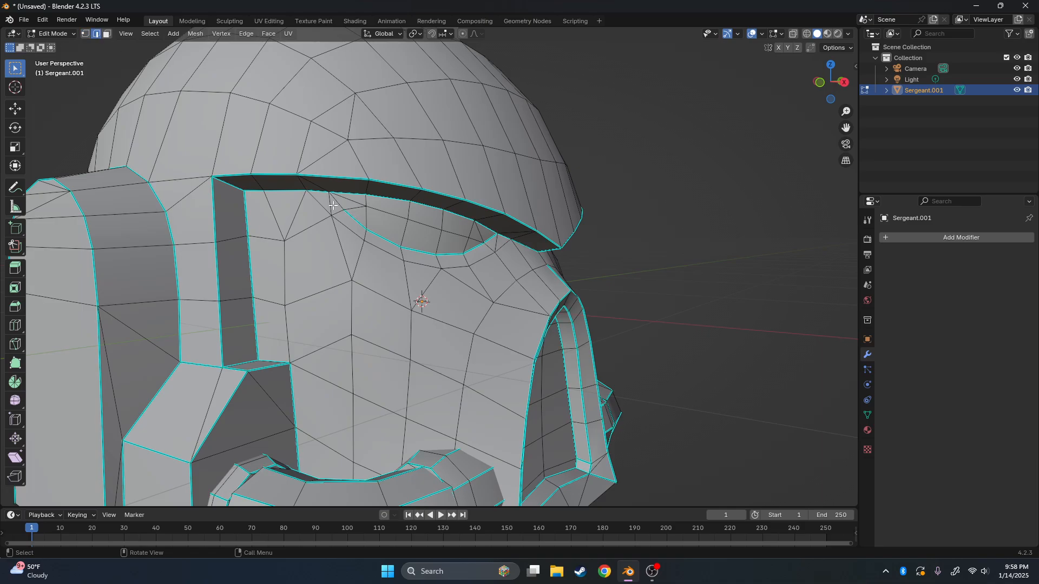
{"action": "middle_click_drag", "start_coordinate": [456, 232], "coordinate": [568, 262]}
{"action": "scroll", "coordinate": [507, 295], "scroll_direction": "up", "scroll_amount": 2}
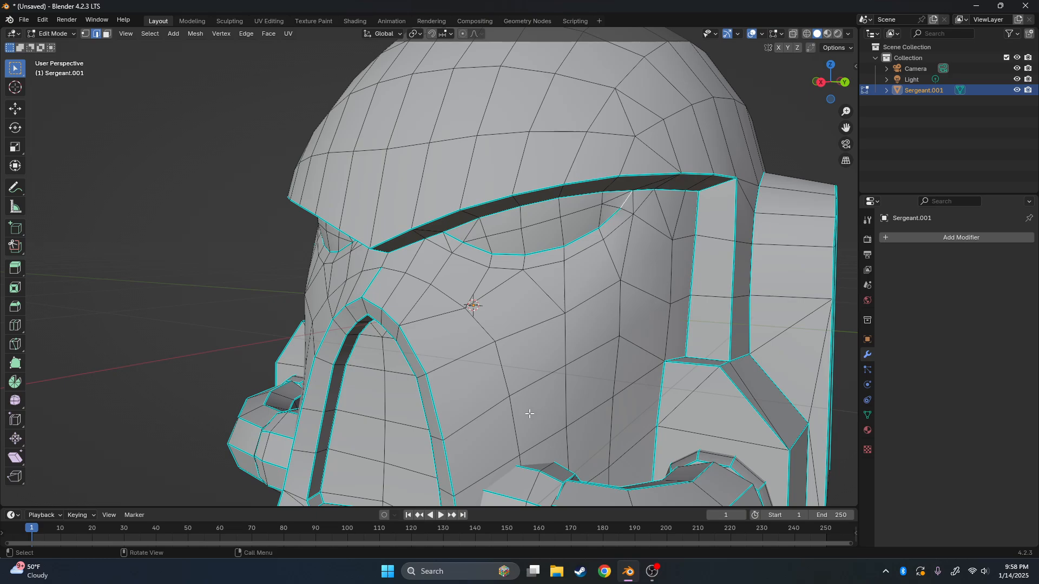
{"action": "scroll", "coordinate": [655, 292], "scroll_direction": "down", "scroll_amount": 4}
{"action": "right_click", "coordinate": [690, 373]}
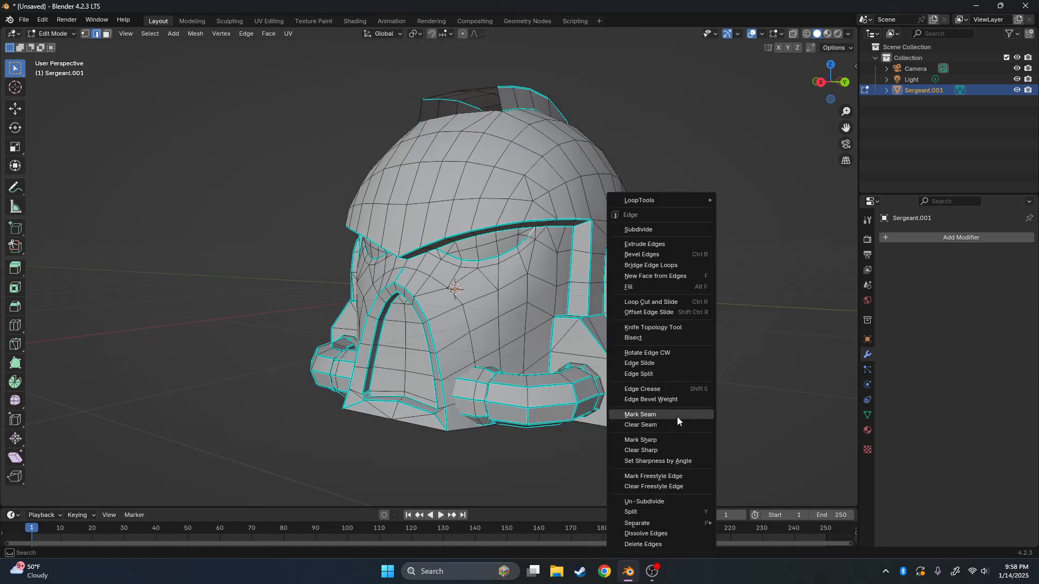
{"action": "left_click", "coordinate": [660, 441]}
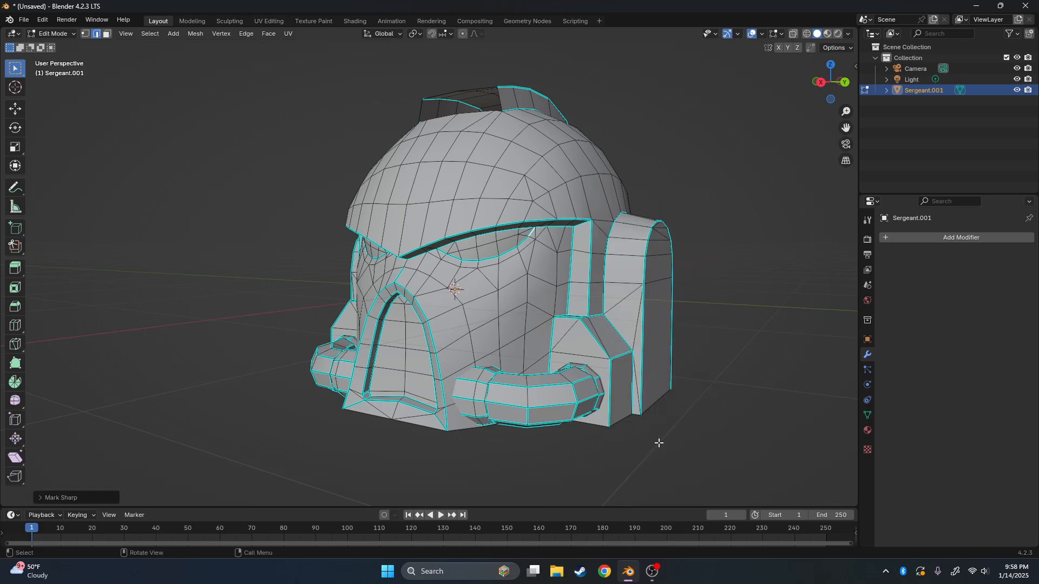
{"action": "scroll", "coordinate": [641, 304], "scroll_direction": "up", "scroll_amount": 4}
{"action": "key", "text": "Tab"}
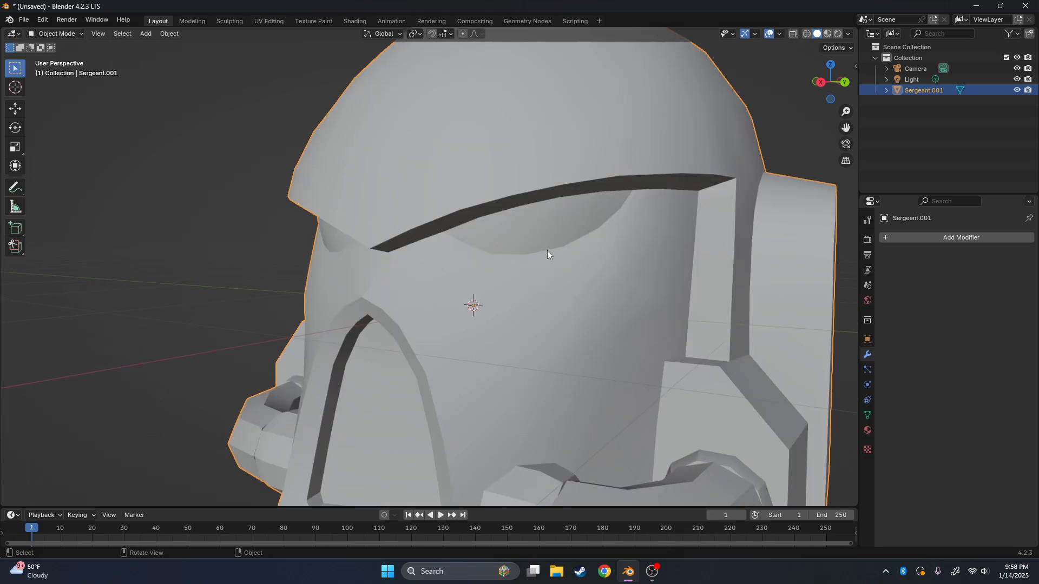
- Clear the sharp mark from the nose-bridge edge between the brow and the mouth grille, and check the shading
{"action": "key", "text": "Tab"}
{"action": "middle_click_drag", "start_coordinate": [547, 249], "coordinate": [399, 273]}
{"action": "scroll", "coordinate": [598, 328], "scroll_direction": "down", "scroll_amount": 5}
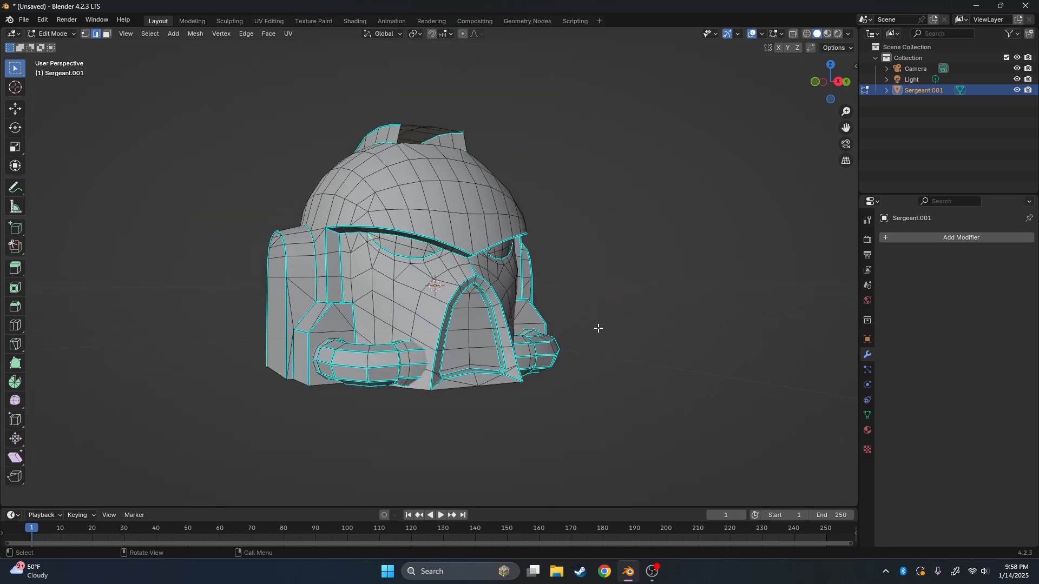
{"action": "middle_click_drag", "start_coordinate": [572, 372], "coordinate": [470, 244]}
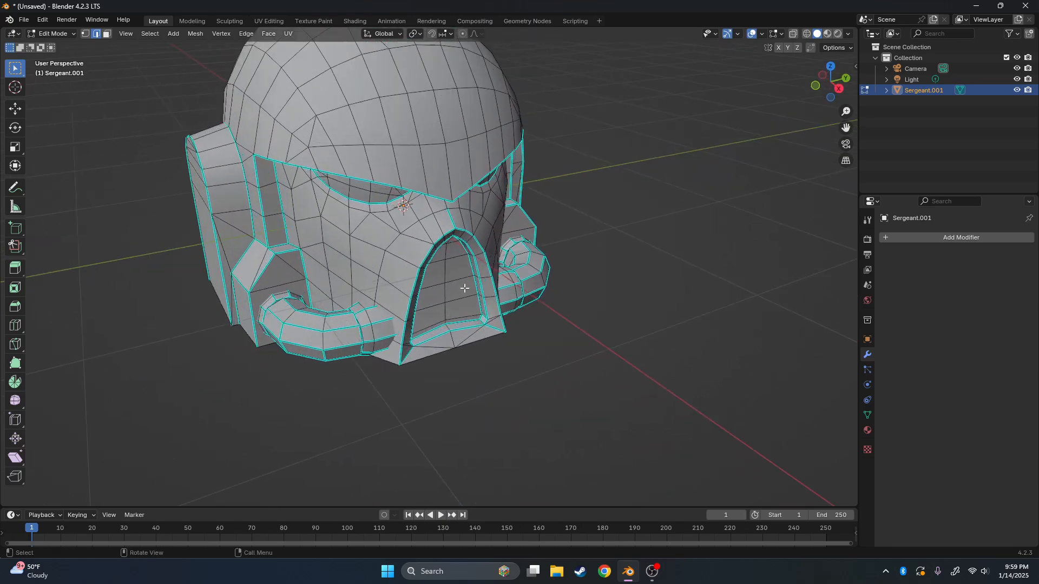
{"action": "scroll", "coordinate": [465, 208], "scroll_direction": "up", "scroll_amount": 4}
{"action": "scroll", "coordinate": [465, 208], "scroll_direction": "up", "scroll_amount": 2}
{"action": "left_click", "coordinate": [483, 141]}
{"action": "right_click", "coordinate": [709, 251]}
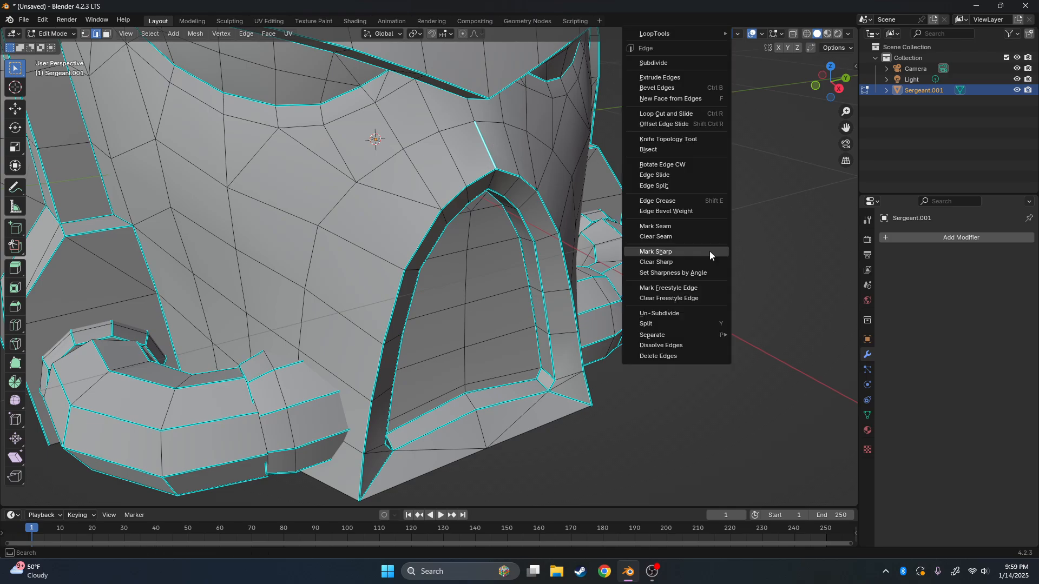
{"action": "left_click", "coordinate": [686, 264]}
{"action": "scroll", "coordinate": [665, 340], "scroll_direction": "down", "scroll_amount": 1}
{"action": "scroll", "coordinate": [665, 340], "scroll_direction": "down", "scroll_amount": 3}
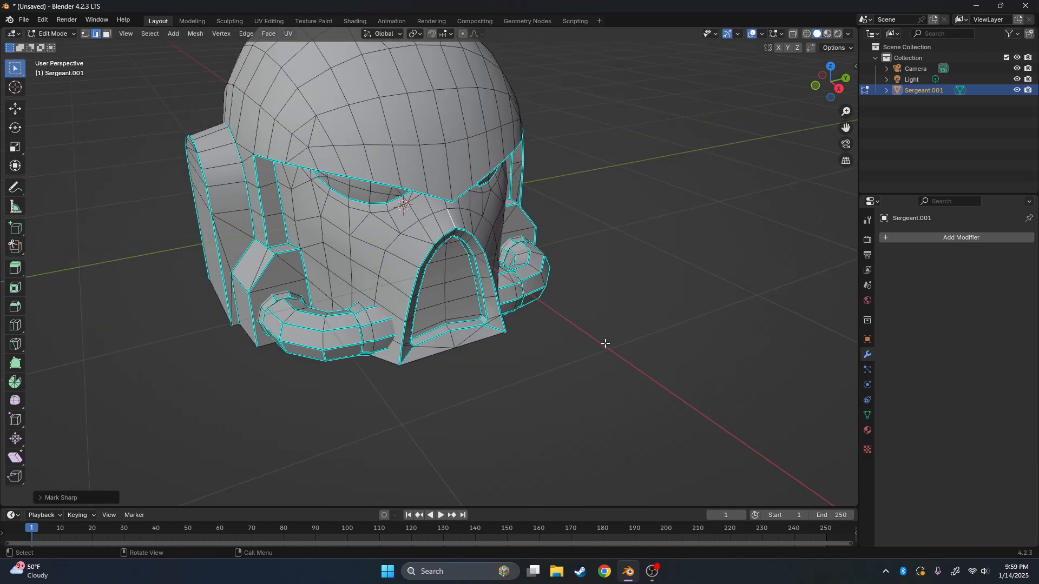
{"action": "key", "text": "Tab"}
{"action": "key", "text": "Tab"}
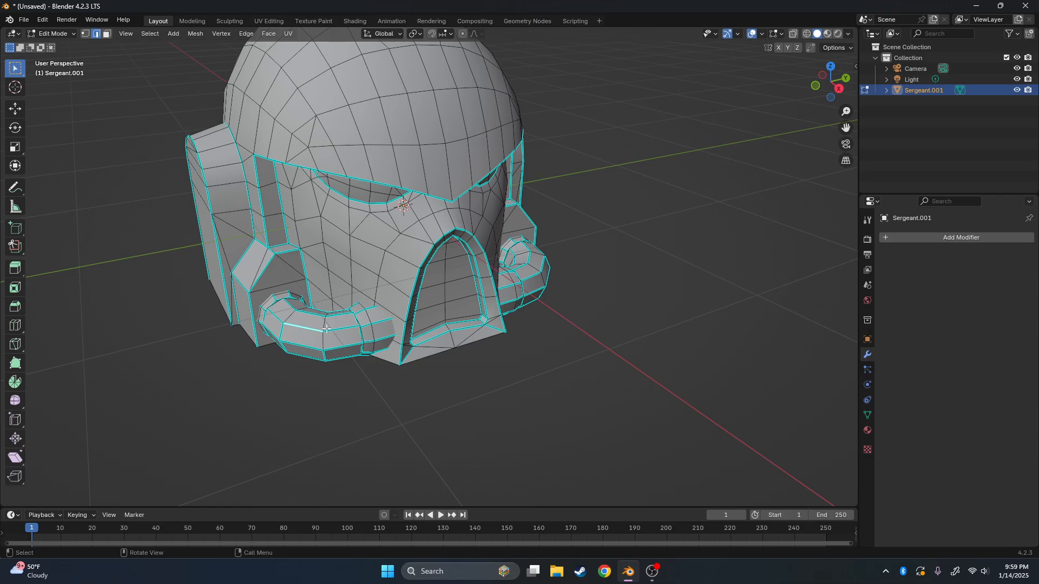
- Select all linked geometry of both cheek hoses and separate it from the helmet into its own object
{"action": "middle_click_drag", "start_coordinate": [327, 329], "coordinate": [421, 344]}
{"action": "scroll", "coordinate": [448, 384], "scroll_direction": "up", "scroll_amount": 3}
{"action": "middle_click_drag", "start_coordinate": [448, 385], "coordinate": [508, 329]}
{"action": "scroll", "coordinate": [369, 297], "scroll_direction": "up", "scroll_amount": 2}
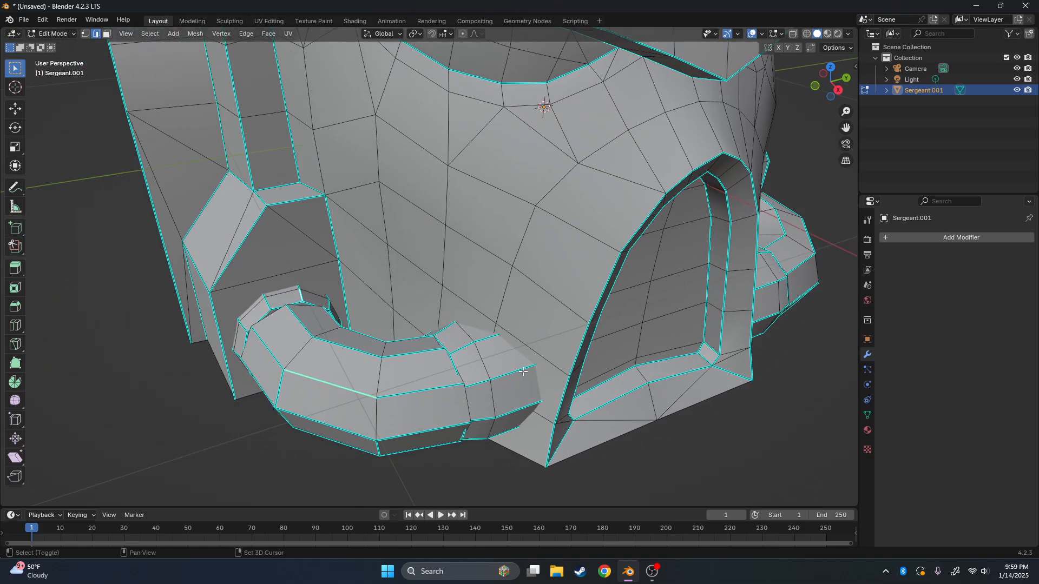
{"action": "mouse_move", "coordinate": [497, 373]}
{"action": "middle_mouse_down"}
{"action": "mouse_move", "coordinate": [499, 364]}
{"action": "mouse_move", "coordinate": [462, 350]}
{"action": "mouse_move", "coordinate": [505, 368]}
{"action": "middle_mouse_up"}
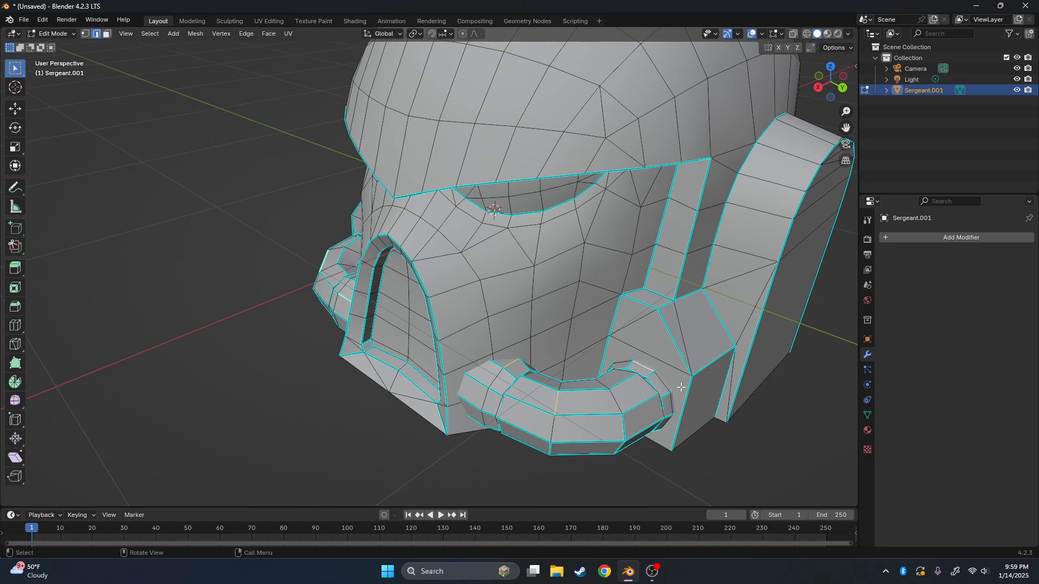
{"action": "middle_click_drag", "start_coordinate": [432, 331], "coordinate": [524, 331]}
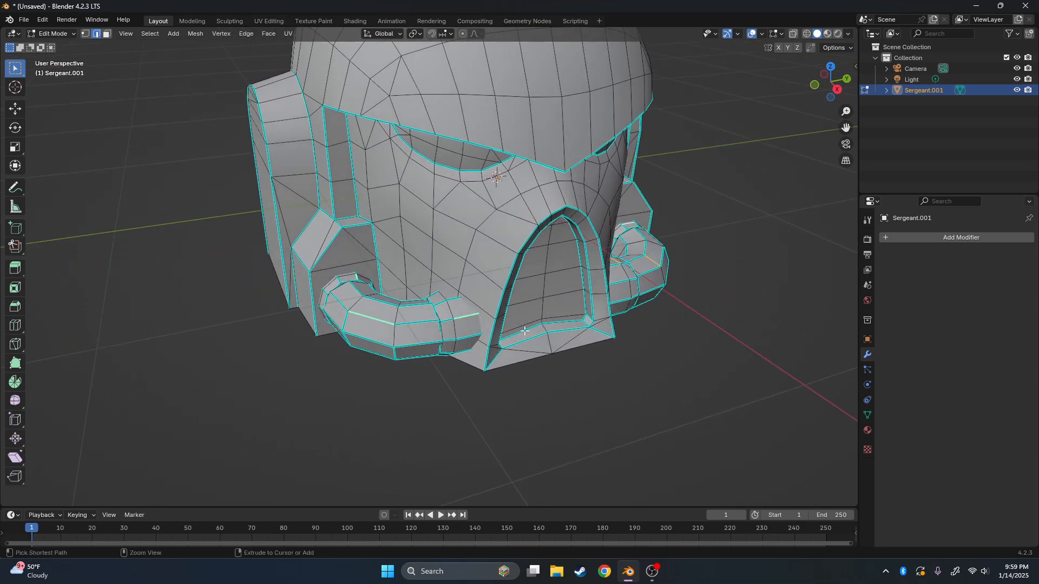
{"action": "key", "text": "ctrl+l"}
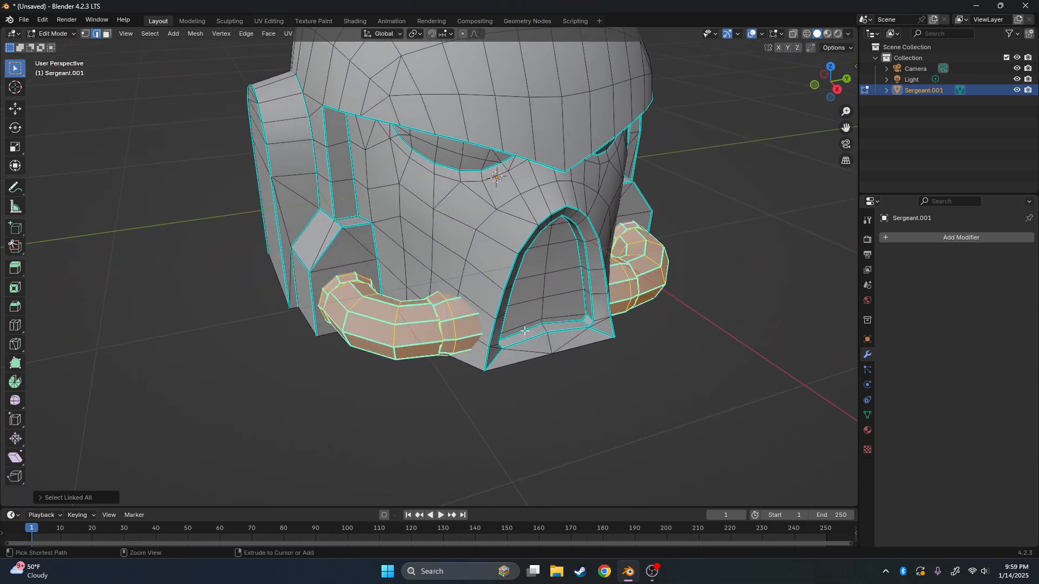
{"action": "key", "text": "p"}
{"action": "left_click", "coordinate": [693, 382]}
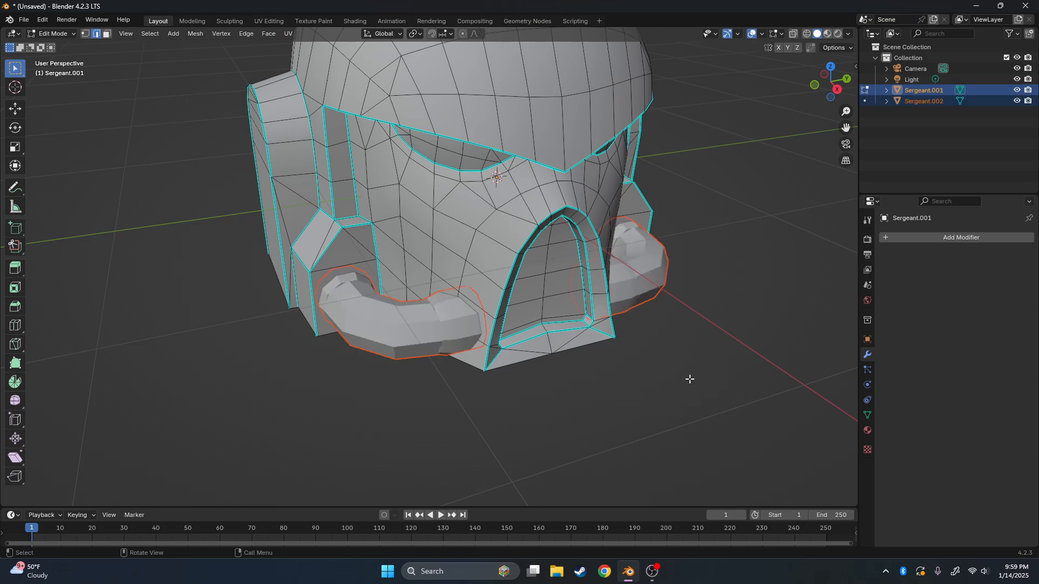
- Return to Object Mode and hide the separated hoses object in the viewport
{"action": "key", "text": "Tab"}
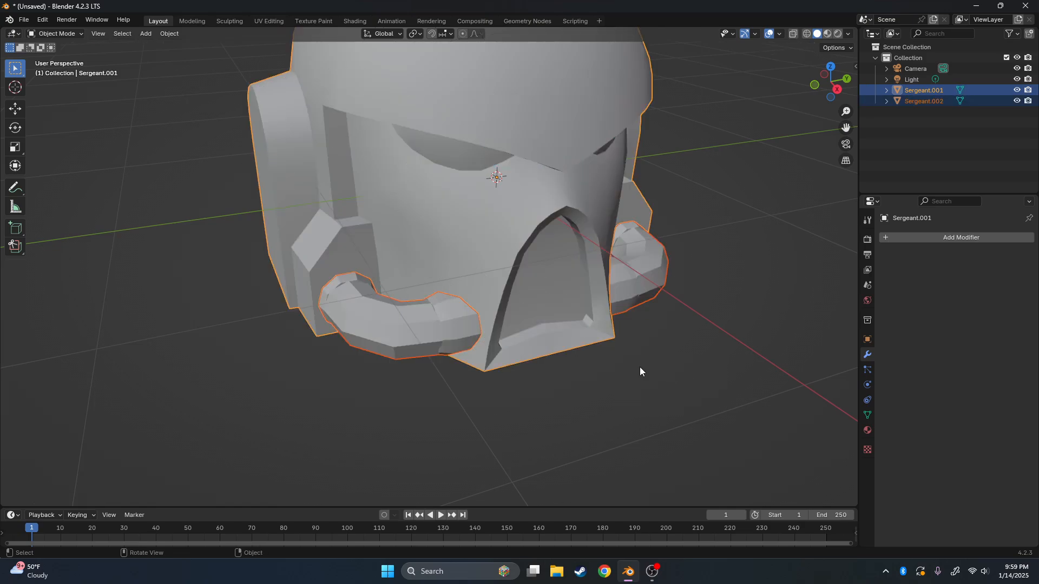
{"action": "middle_click_drag", "start_coordinate": [513, 242], "coordinate": [589, 304]}
{"action": "left_click", "coordinate": [589, 304]}
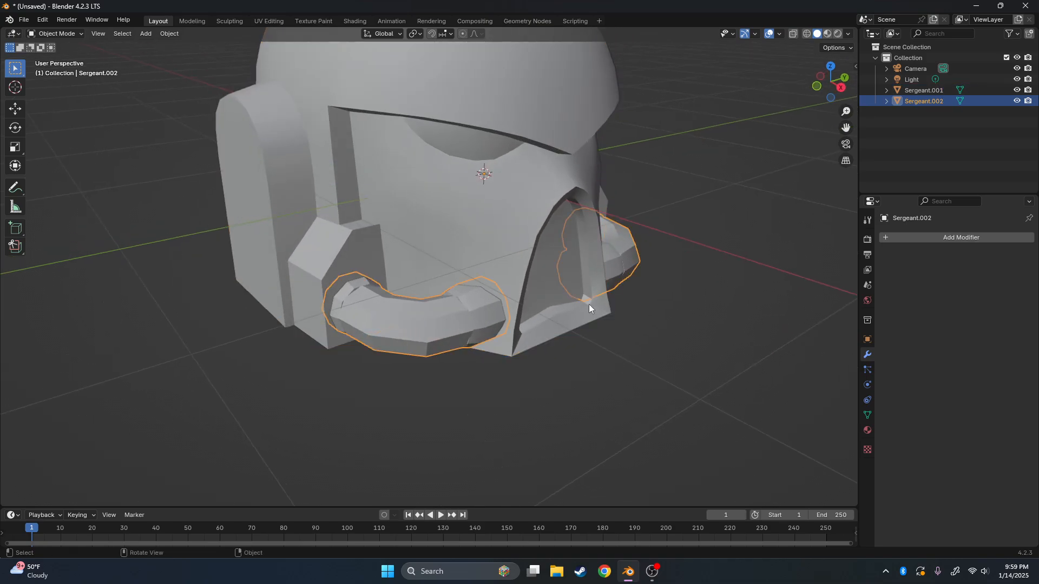
{"action": "left_click", "coordinate": [1017, 100]}
- Clear the sharp marks from the two diagonal edges at the lower corners of the helmet's mouth grille
{"action": "middle_click_drag", "start_coordinate": [487, 336], "coordinate": [575, 357]}
{"action": "left_click", "coordinate": [523, 303]}
{"action": "scroll", "coordinate": [523, 303], "scroll_direction": "down", "scroll_amount": 2}
{"action": "key", "text": "Tab"}
{"action": "scroll", "coordinate": [466, 292], "scroll_direction": "up", "scroll_amount": 5}
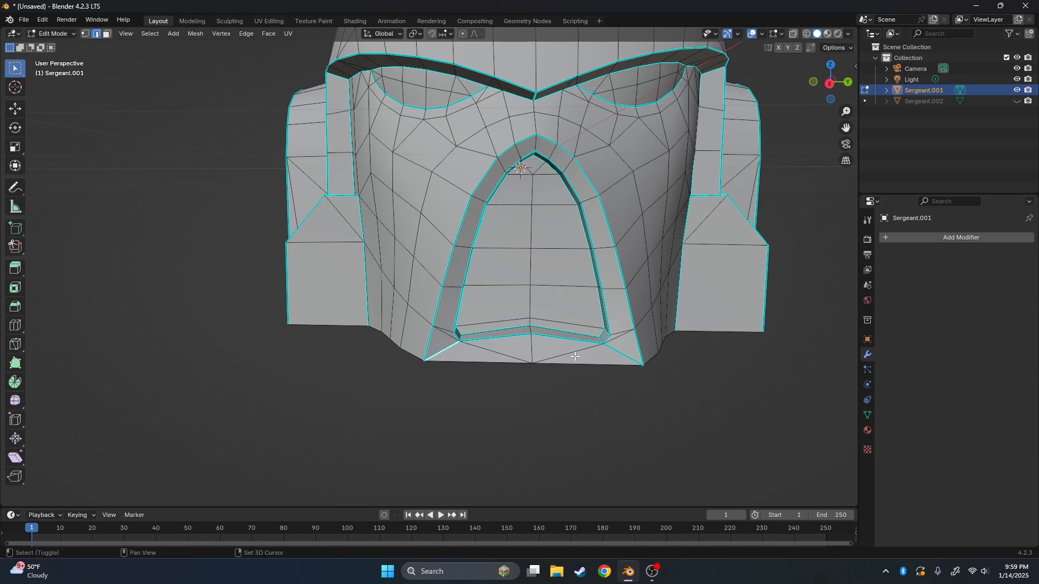
{"action": "left_click", "coordinate": [611, 351], "text": "shift"}
{"action": "right_click", "coordinate": [649, 394]}
{"action": "left_click", "coordinate": [665, 392]}
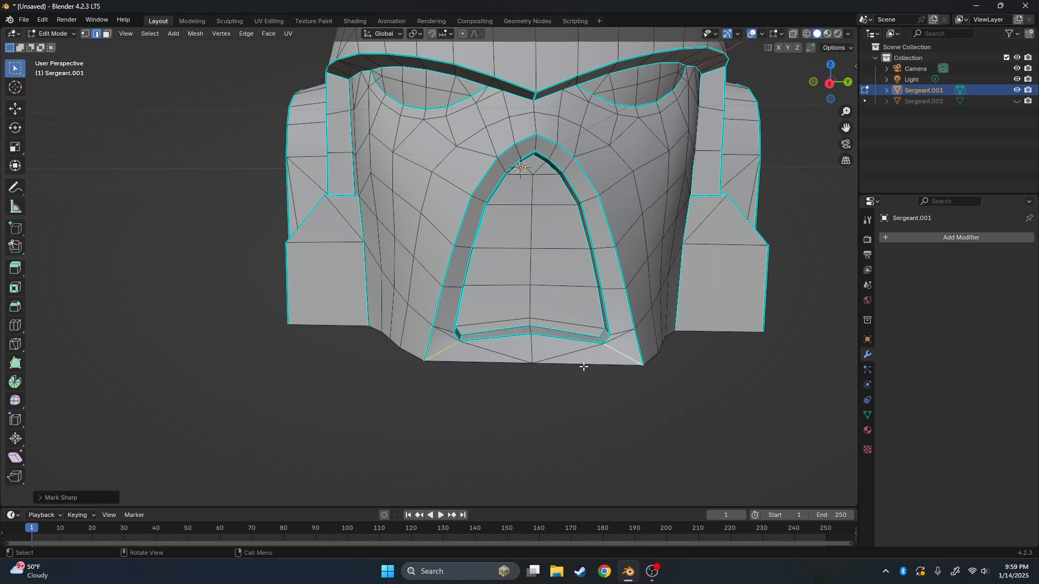
{"action": "middle_click_drag", "start_coordinate": [583, 367], "coordinate": [570, 302]}
- Select all sharp edges of the helmet at once by matching the sharpness of the brow-rim edge
{"action": "key", "text": "Tab"}
{"action": "key", "text": "Tab"}
{"action": "key", "text": "Tab"}
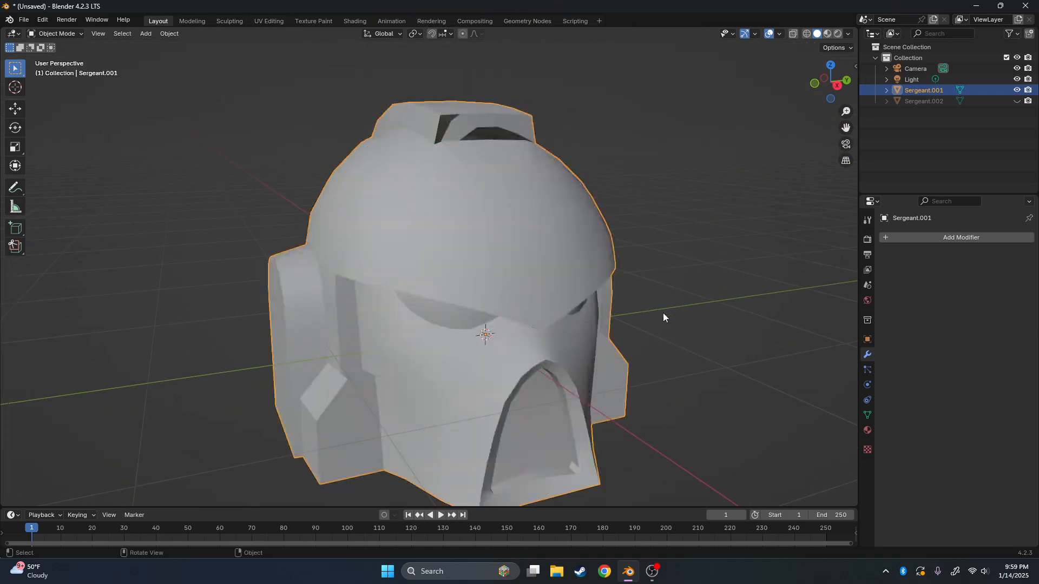
{"action": "scroll", "coordinate": [482, 278], "scroll_direction": "down", "scroll_amount": 2}
{"action": "scroll", "coordinate": [455, 278], "scroll_direction": "up", "scroll_amount": 3}
{"action": "key", "text": "Tab"}
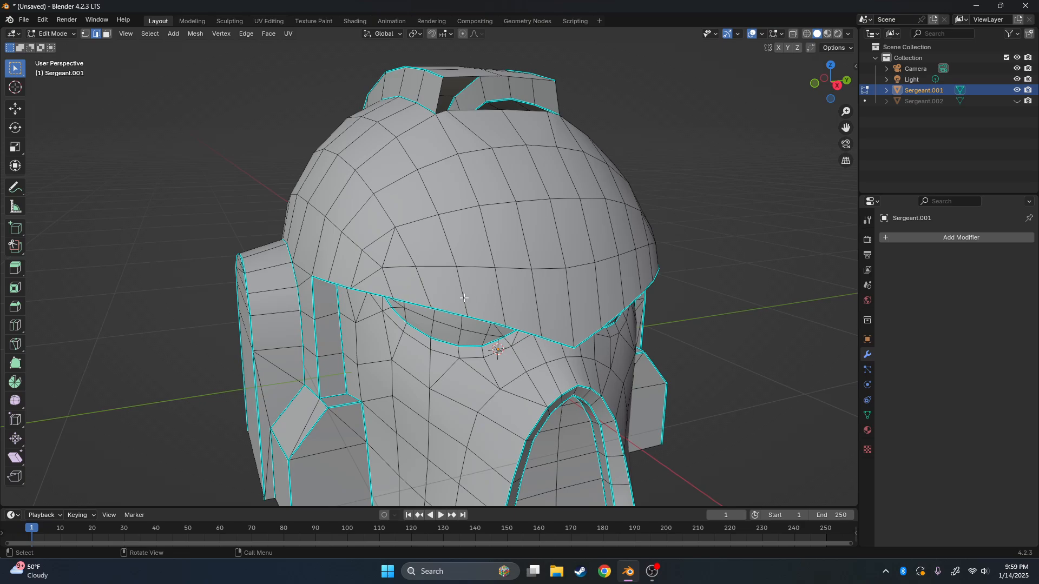
{"action": "middle_click_drag", "start_coordinate": [412, 305], "coordinate": [507, 290]}
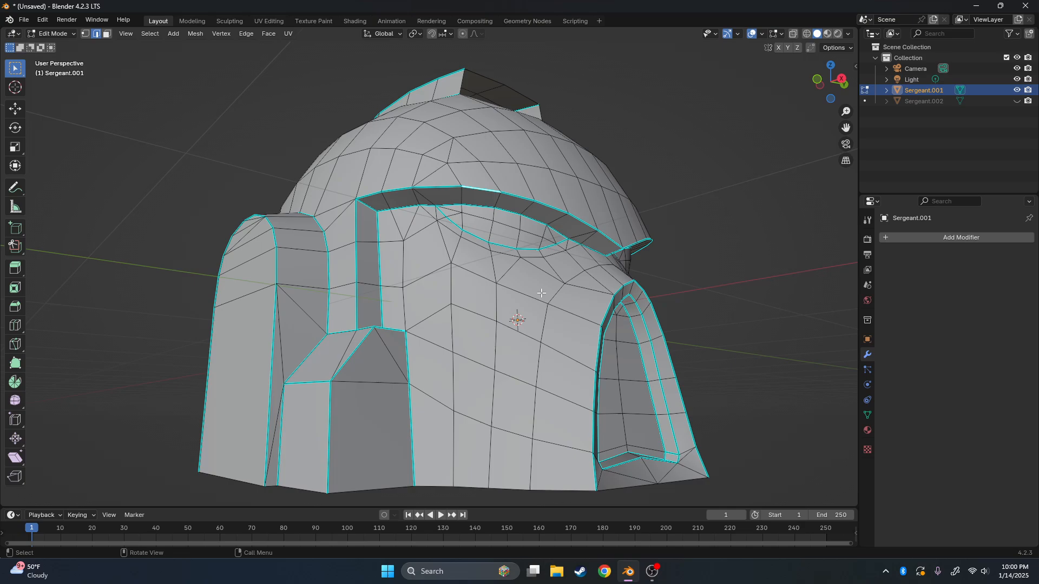
{"action": "key", "text": "shift+g"}
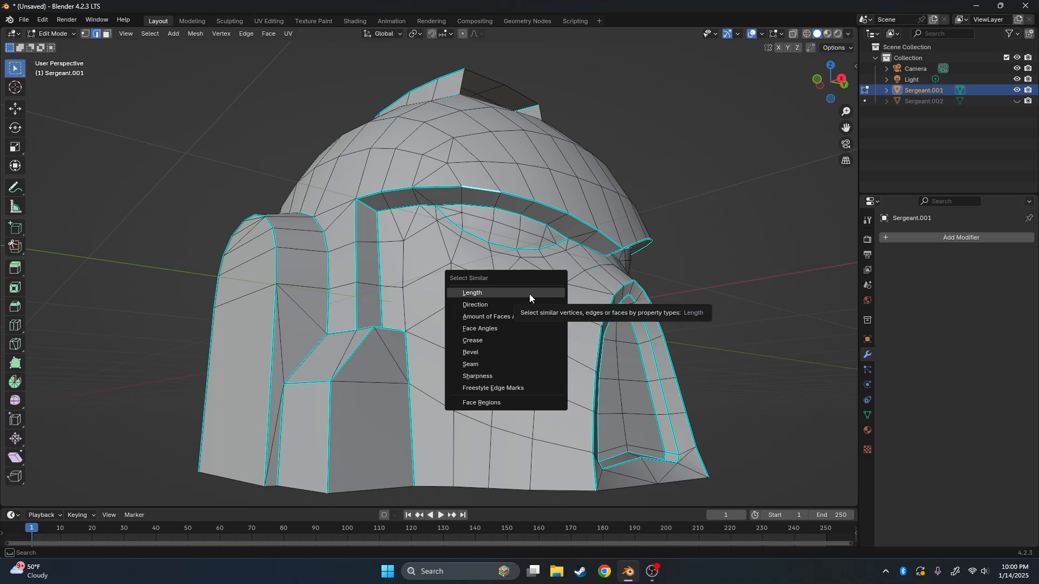
{"action": "left_click", "coordinate": [501, 378]}
{"action": "middle_click_drag", "start_coordinate": [617, 324], "coordinate": [804, 365]}
{"action": "scroll", "coordinate": [601, 355], "scroll_direction": "down", "scroll_amount": 4}
{"action": "middle_click_drag", "start_coordinate": [601, 356], "coordinate": [667, 307]}
{"action": "scroll", "coordinate": [667, 307], "scroll_direction": "up", "scroll_amount": 2}
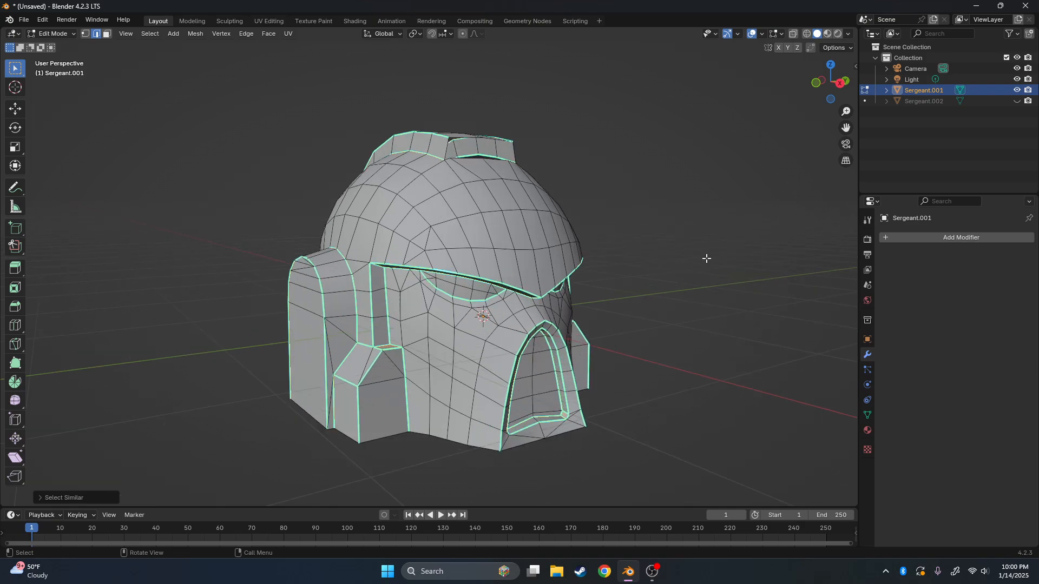
- Set the mean crease of the selected sharp edges to 1.00
{"action": "key", "text": "n"}
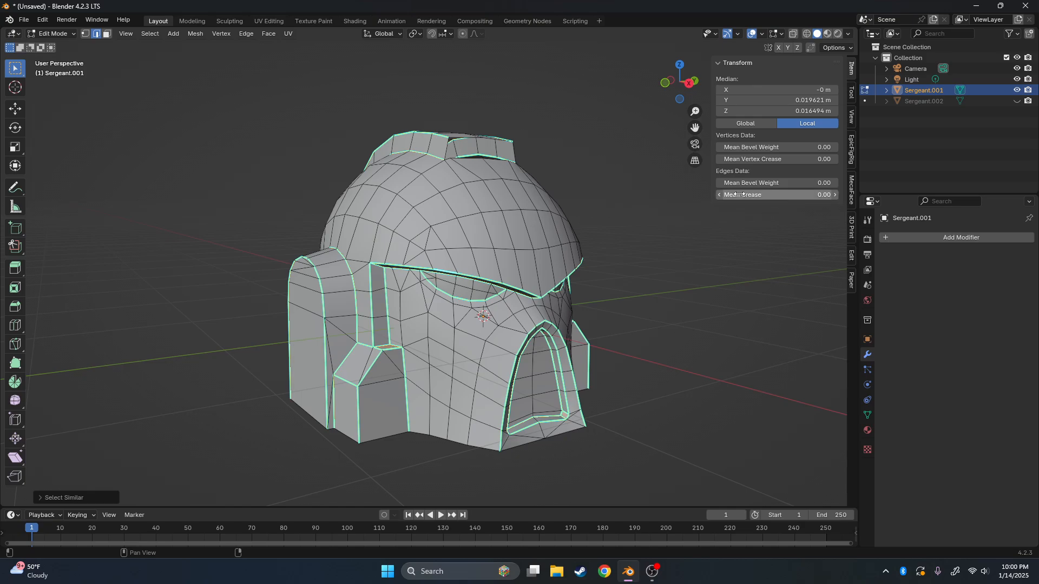
{"action": "left_click_drag", "start_coordinate": [735, 195], "coordinate": [785, 195]}
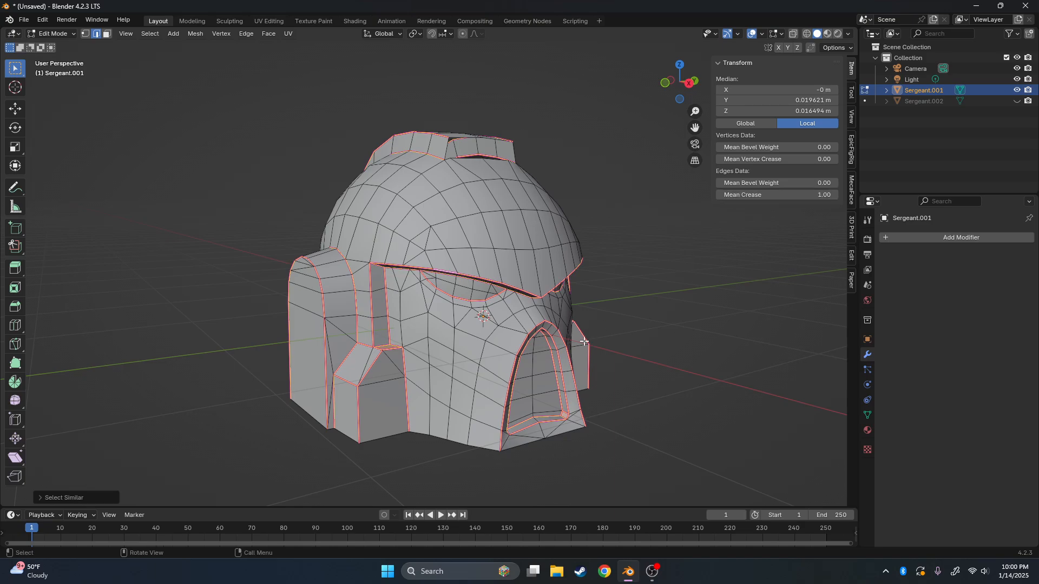
{"action": "middle_click_drag", "start_coordinate": [611, 315], "coordinate": [654, 316]}
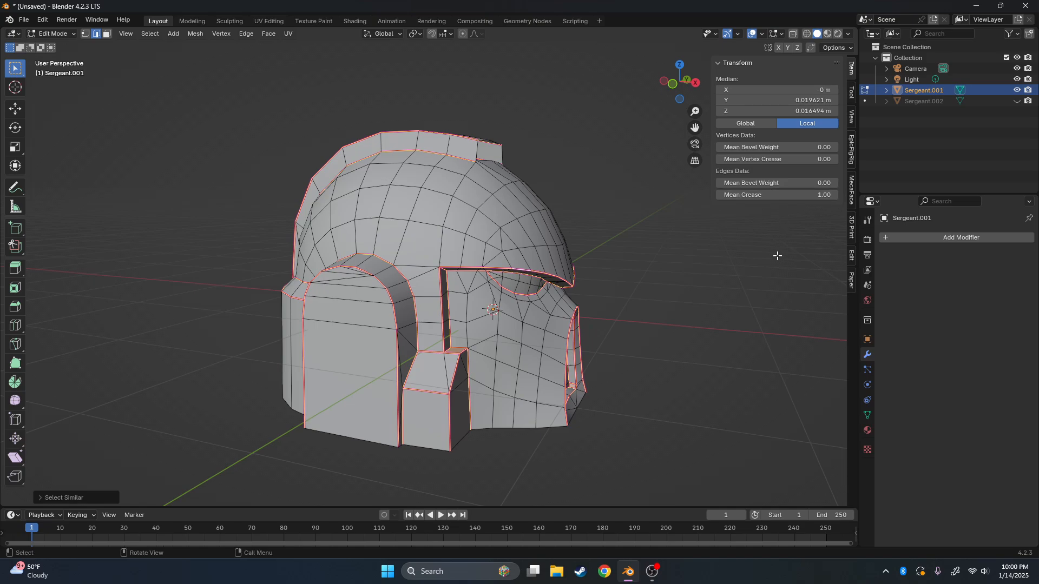
- Return to Object Mode and change the helmet's shading to flat
{"action": "key", "text": "Tab"}
{"action": "middle_click_drag", "start_coordinate": [690, 281], "coordinate": [507, 313]}
{"action": "left_click", "coordinate": [939, 237]}
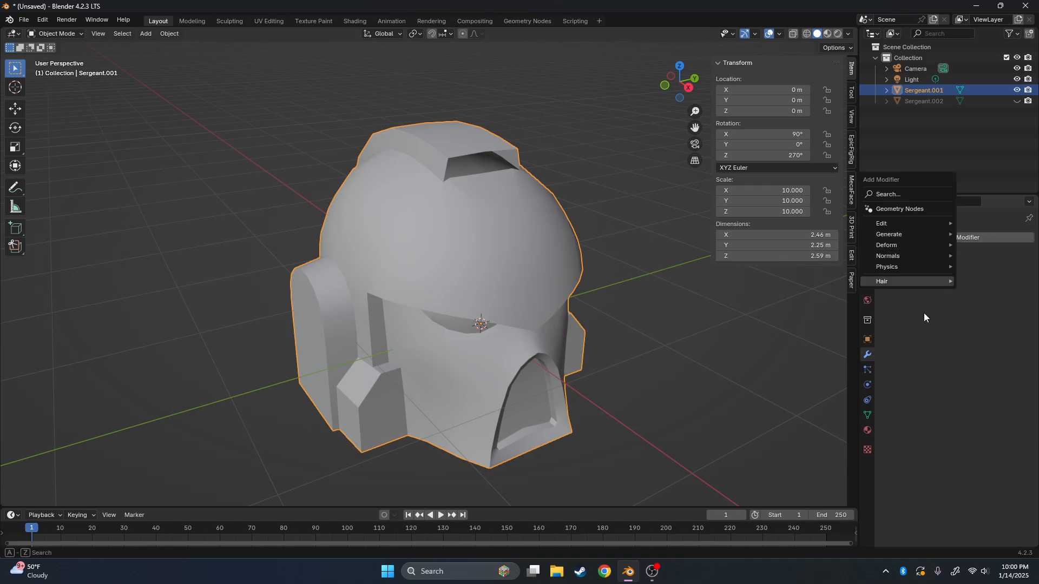
{"action": "right_click", "coordinate": [478, 294]}
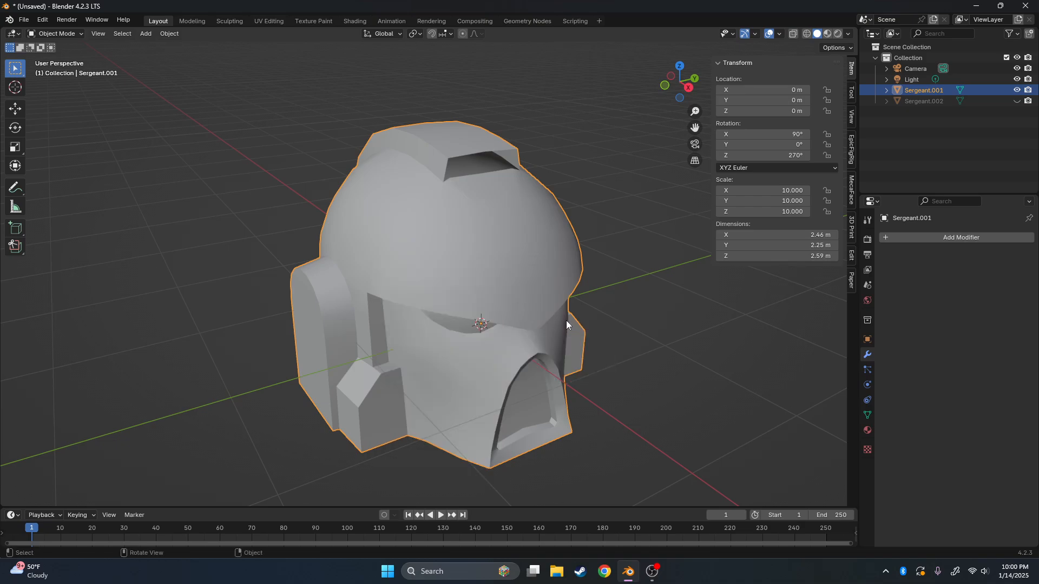
{"action": "right_click", "coordinate": [457, 297]}
{"action": "left_click", "coordinate": [421, 307]}
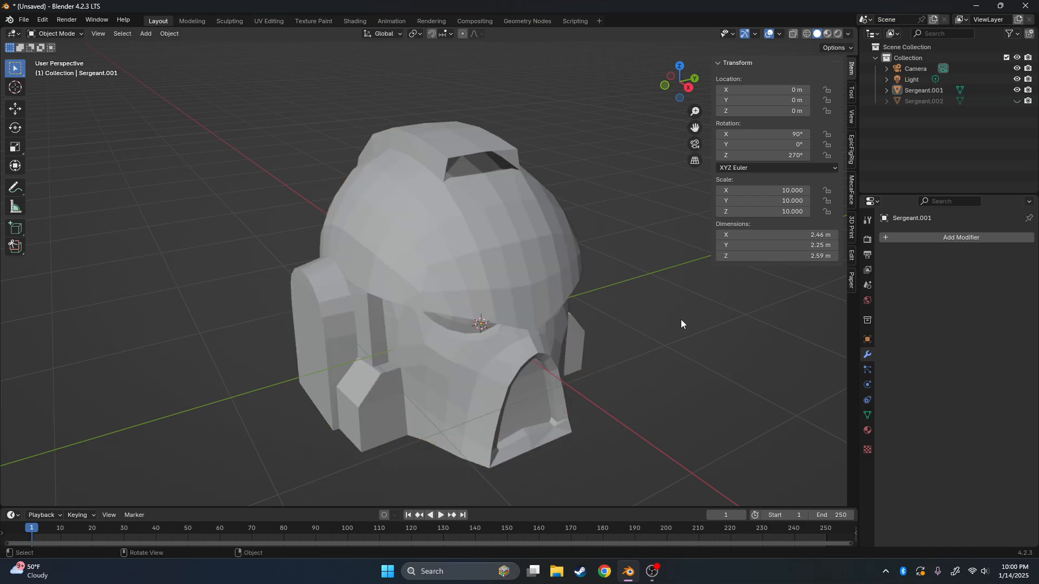
- Deselect everything in Edit Mode and inspect the creased edges around the helmet
{"action": "middle_click_drag", "start_coordinate": [680, 319], "coordinate": [574, 252]}
{"action": "key", "text": "Tab"}
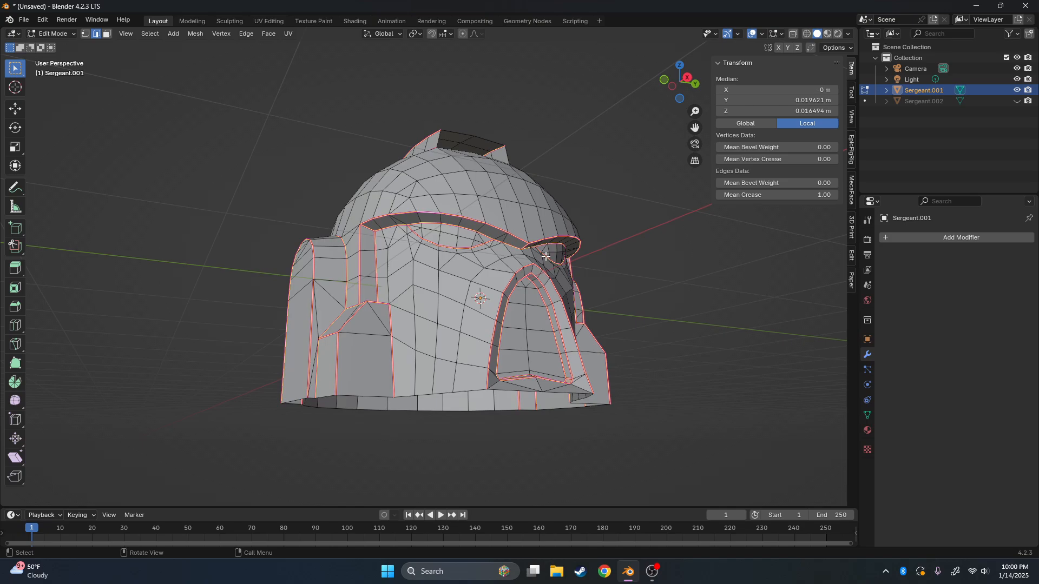
{"action": "left_click", "coordinate": [667, 274]}
{"action": "key", "text": "Tab"}
{"action": "key", "text": "Tab"}
{"action": "middle_click_drag", "start_coordinate": [602, 293], "coordinate": [632, 302]}
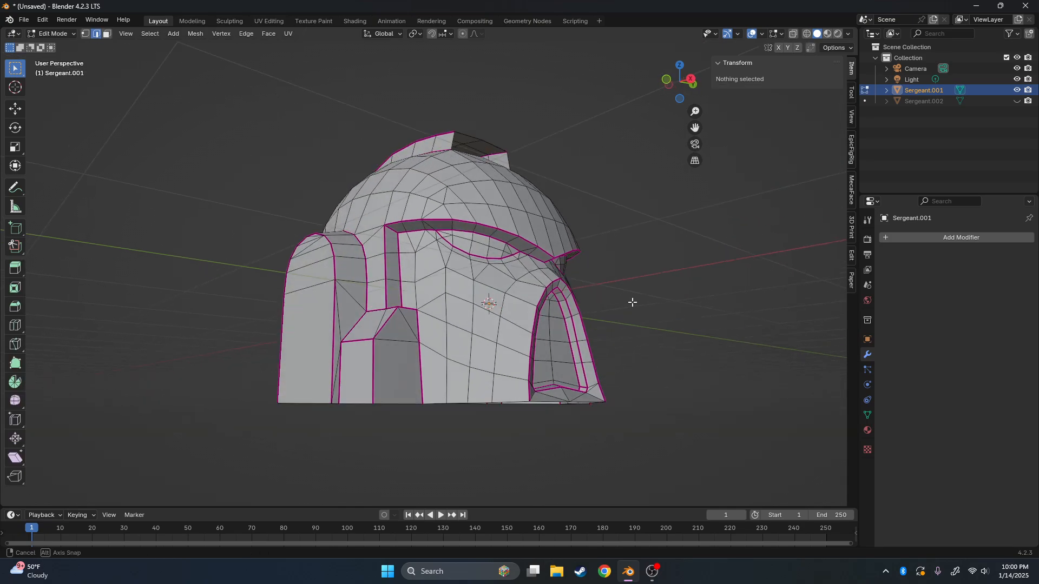
- Add a Subdivision Surface modifier to the helmet in Object Mode and check the smoothed result from the front
{"action": "key", "text": "Tab"}
{"action": "left_click", "coordinate": [929, 245]}
{"action": "mouse_move", "coordinate": [928, 243]}
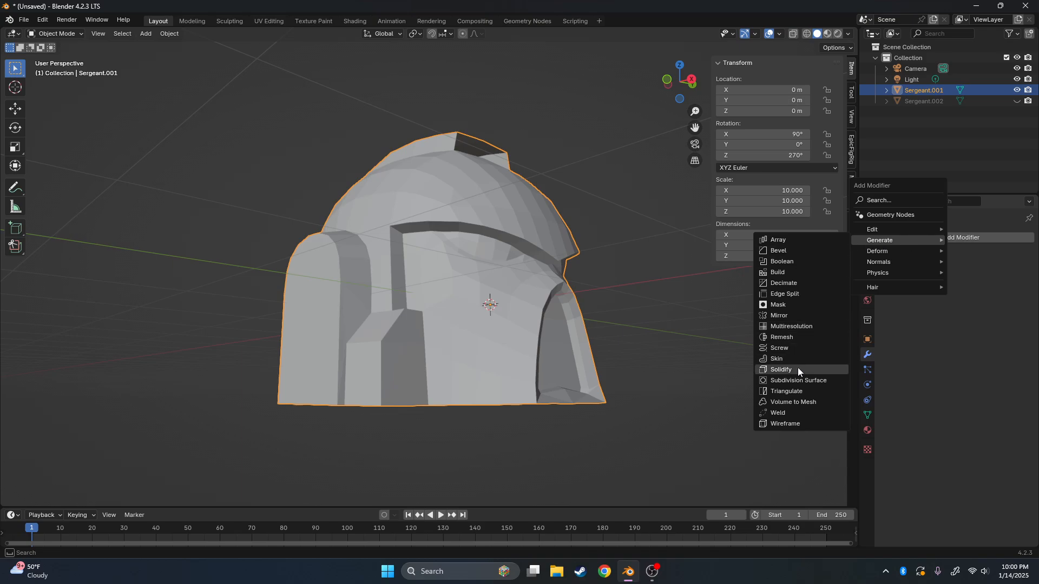
{"action": "left_click", "coordinate": [806, 381]}
{"action": "middle_click_drag", "start_coordinate": [738, 318], "coordinate": [650, 354]}
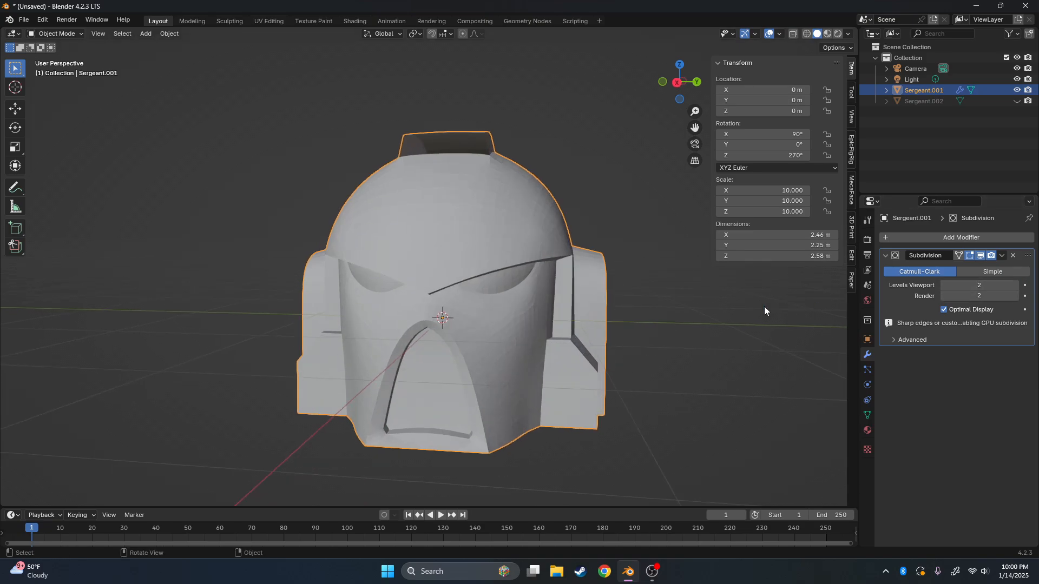
{"action": "middle_click_drag", "start_coordinate": [764, 306], "coordinate": [783, 298]}
- Try a mean crease of 1.00 on the edges joining the three middle vertices of the crest opening's front rim
{"action": "left_click", "coordinate": [703, 310]}
{"action": "middle_click_drag", "start_coordinate": [702, 310], "coordinate": [343, 230]}
{"action": "scroll", "coordinate": [457, 185], "scroll_direction": "up", "scroll_amount": 5}
{"action": "left_click", "coordinate": [590, 232]}
{"action": "key", "text": "Tab"}
{"action": "left_click", "coordinate": [85, 36]}
{"action": "scroll", "coordinate": [562, 204], "scroll_direction": "up", "scroll_amount": 4}
{"action": "scroll", "coordinate": [343, 230], "scroll_direction": "up", "scroll_amount": 2}
{"action": "left_click", "coordinate": [260, 180]}
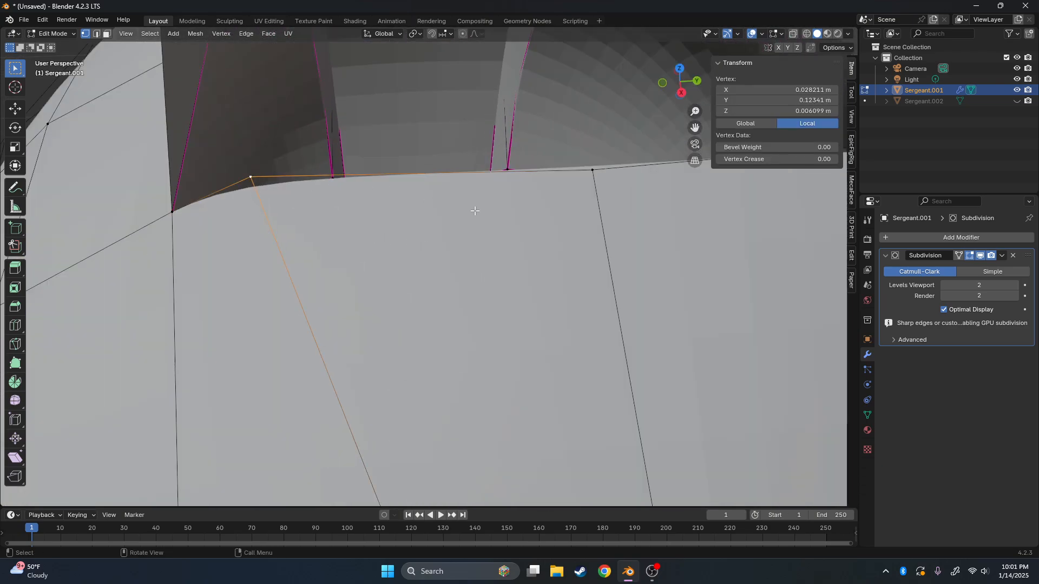
{"action": "scroll", "coordinate": [587, 234], "scroll_direction": "down", "scroll_amount": 3}
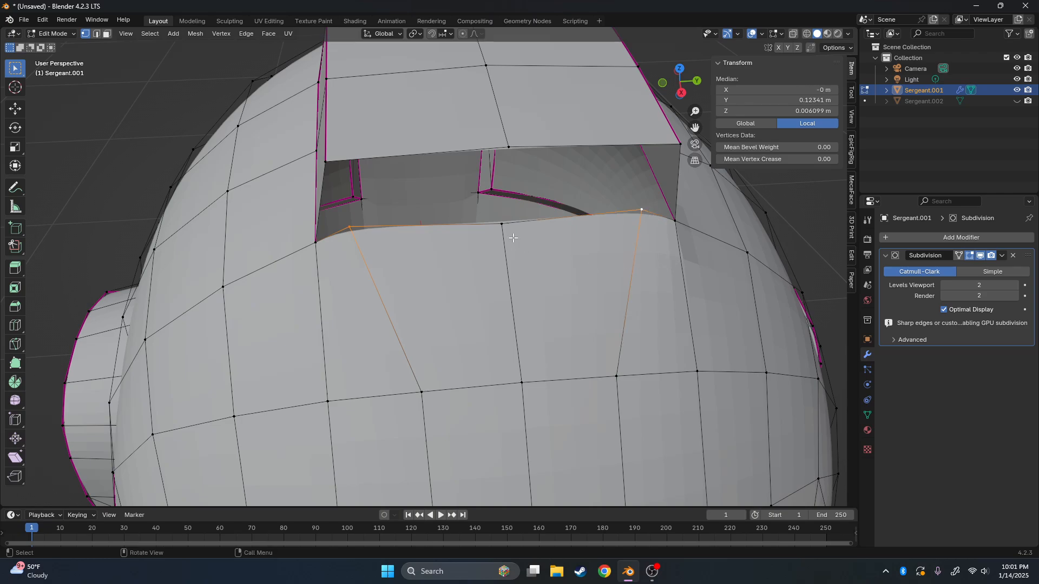
{"action": "left_click", "coordinate": [514, 221], "text": "shift"}
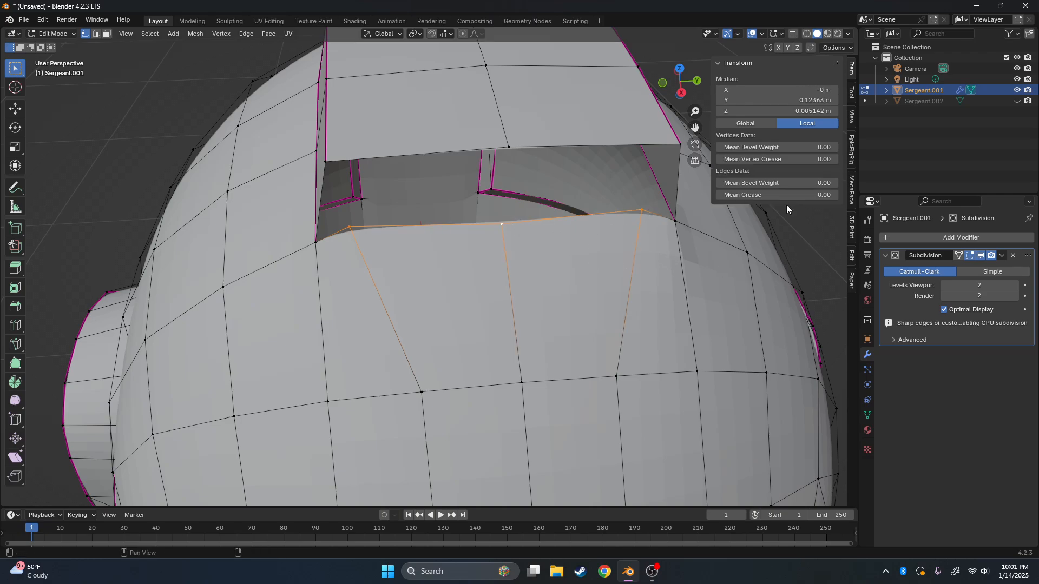
{"action": "left_click", "coordinate": [468, 309]}
- Try to extend the crease out to both corner vertices of the crest opening's front rim and check the surface in Object Mode
{"action": "left_click", "coordinate": [318, 242]}
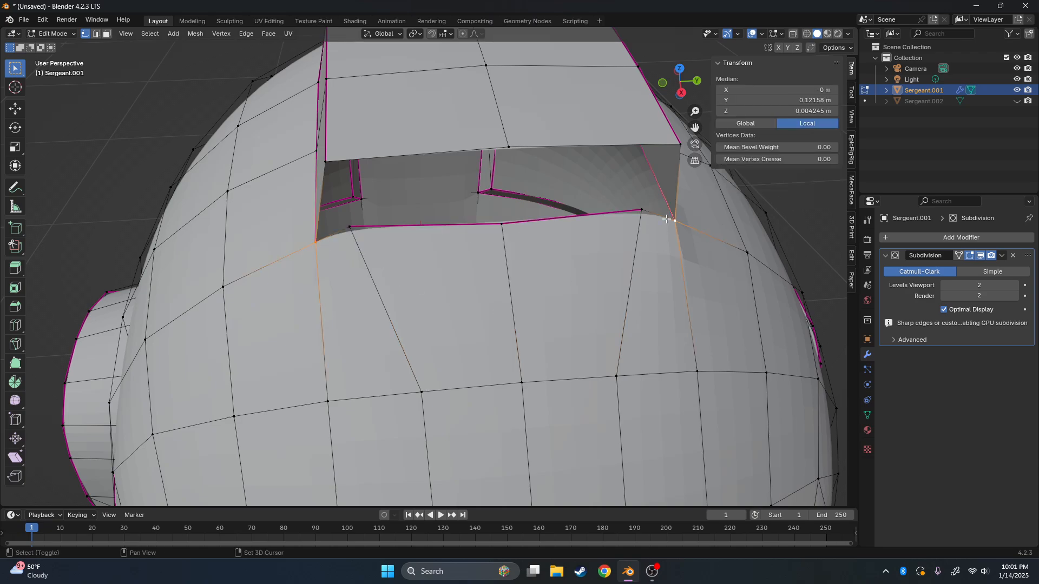
{"action": "left_click", "coordinate": [640, 208], "text": "shift"}
{"action": "left_click", "coordinate": [350, 229], "text": "shift"}
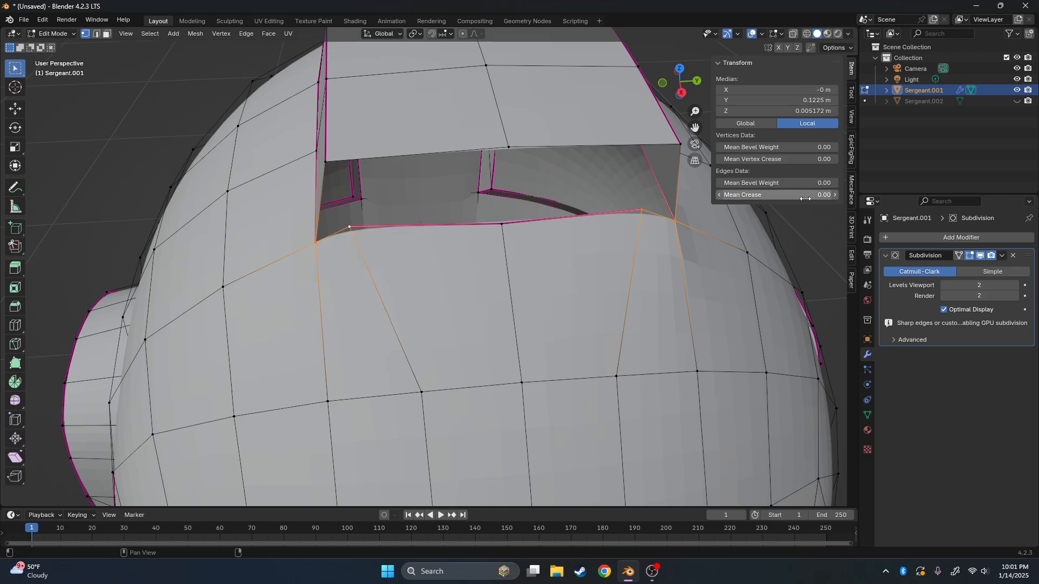
{"action": "key", "text": "Tab"}
{"action": "scroll", "coordinate": [622, 317], "scroll_direction": "down", "scroll_amount": 1}
{"action": "middle_click_drag", "start_coordinate": [623, 317], "coordinate": [602, 305]}
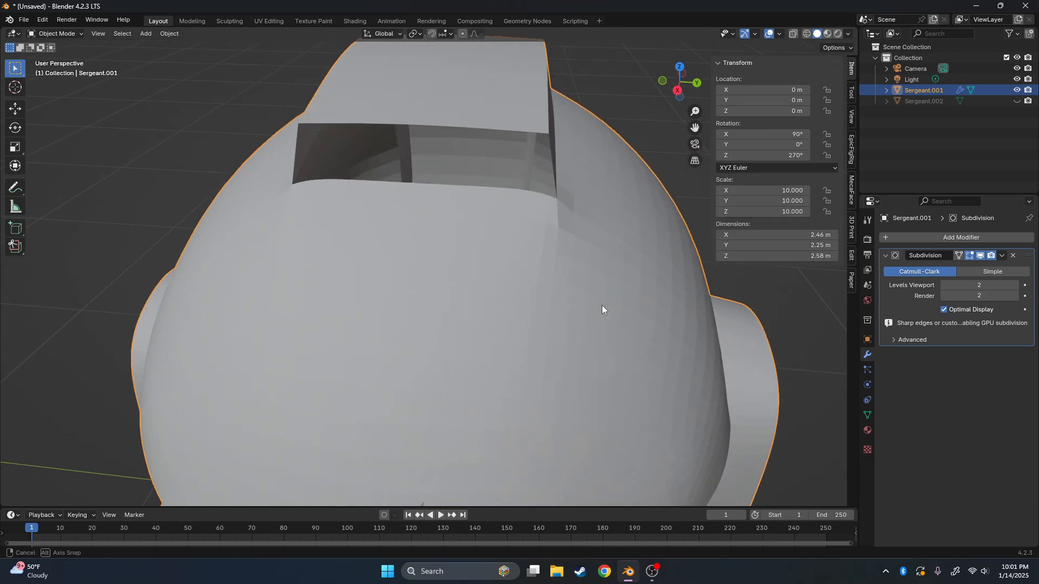
{"action": "scroll", "coordinate": [601, 306], "scroll_direction": "down", "scroll_amount": 1}
- Undo the creasing of the crest opening's front rim and deselect everything
{"action": "key", "text": "ctrl+z"}
{"action": "key", "text": "ctrl+z"}
{"action": "key", "text": "ctrl+z"}
{"action": "key", "text": "ctrl+shift+z"}
{"action": "key", "text": "ctrl+shift+z"}
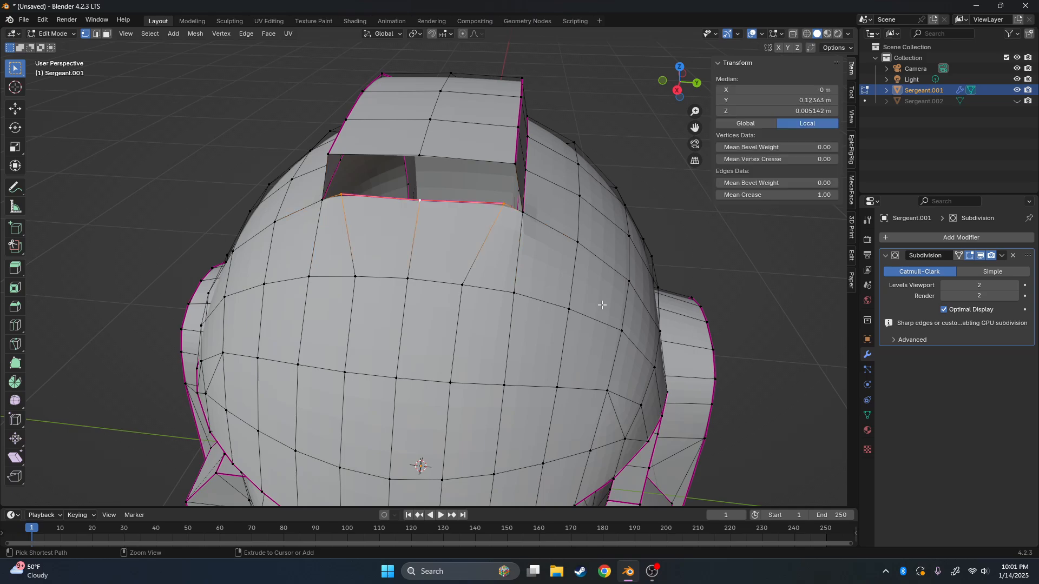
{"action": "key", "text": "ctrl+z"}
{"action": "key", "text": "ctrl+shift+z"}
{"action": "left_click", "coordinate": [732, 299]}
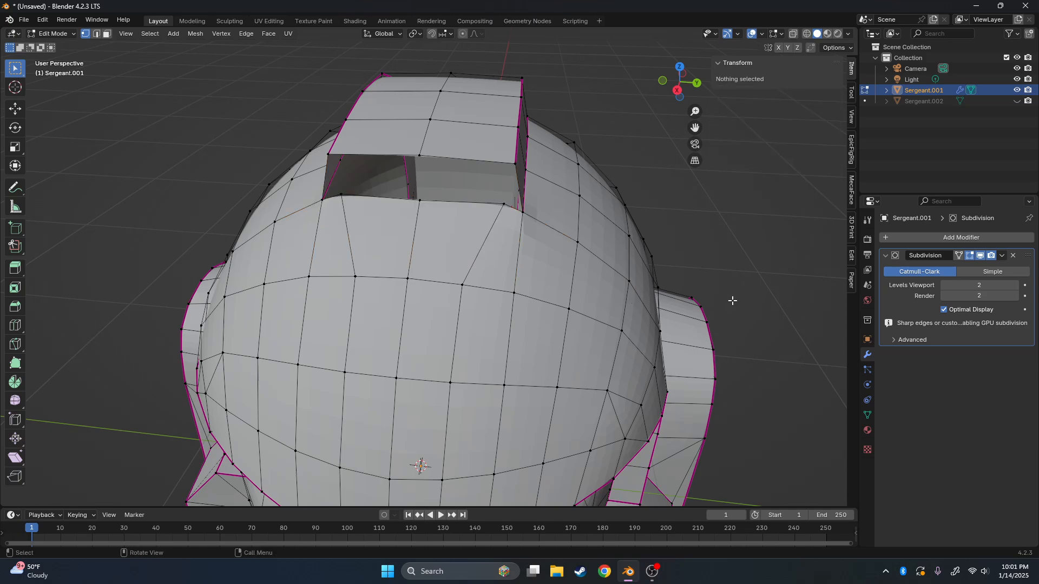
- Return to Object Mode and examine the subdivided dome and crest opening up close from several angles
{"action": "key", "text": "Tab"}
{"action": "left_click", "coordinate": [628, 190]}
{"action": "middle_click_drag", "start_coordinate": [598, 285], "coordinate": [509, 330]}
{"action": "middle_click_drag", "start_coordinate": [480, 241], "coordinate": [454, 218]}
{"action": "scroll", "coordinate": [454, 219], "scroll_direction": "up", "scroll_amount": 4}
{"action": "scroll", "coordinate": [454, 219], "scroll_direction": "down", "scroll_amount": 2}
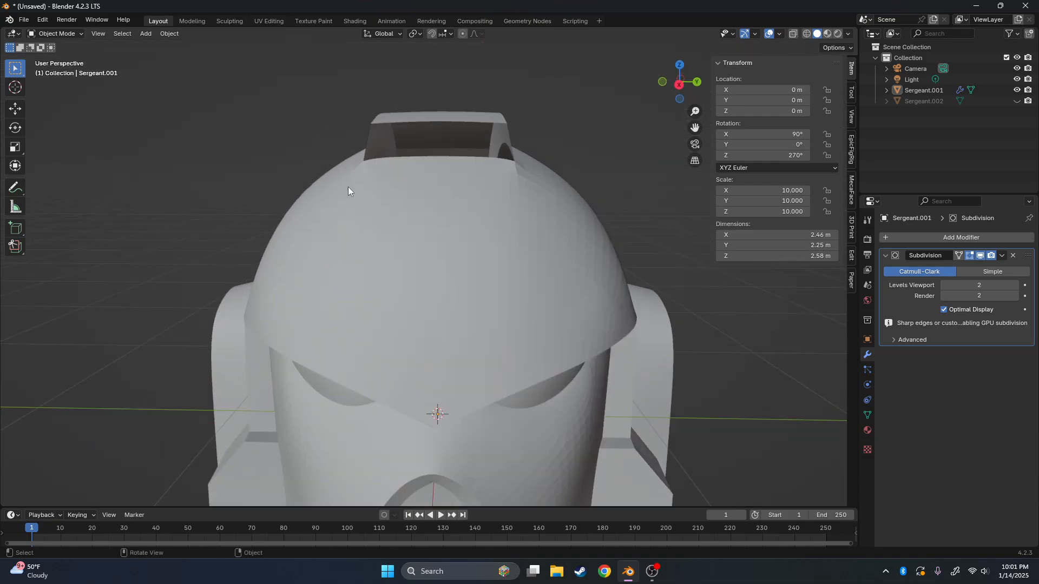
{"action": "middle_click_drag", "start_coordinate": [375, 172], "coordinate": [442, 219], "text": "shift"}
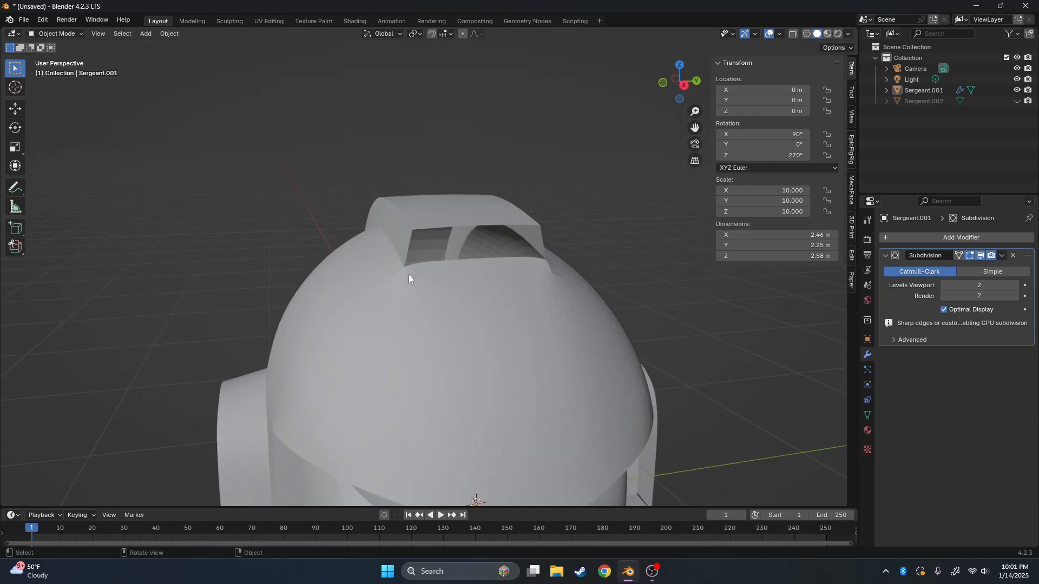
{"action": "scroll", "coordinate": [411, 271], "scroll_direction": "up", "scroll_amount": 4}
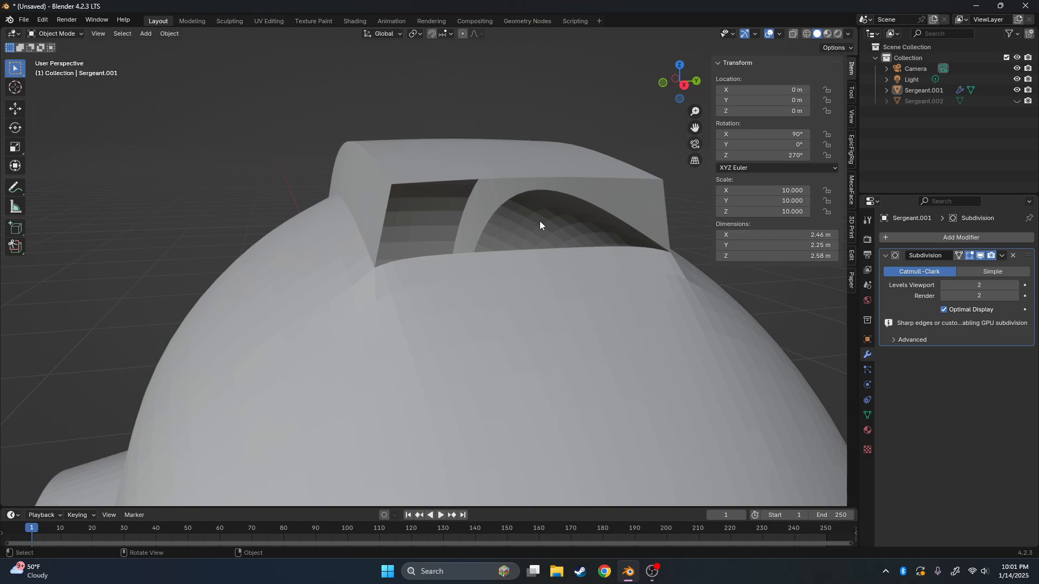
- Apply the Subdivision modifier to the helmet mesh
{"action": "scroll", "coordinate": [546, 238], "scroll_direction": "down", "scroll_amount": 6}
{"action": "middle_click_drag", "start_coordinate": [449, 340], "coordinate": [478, 308]}
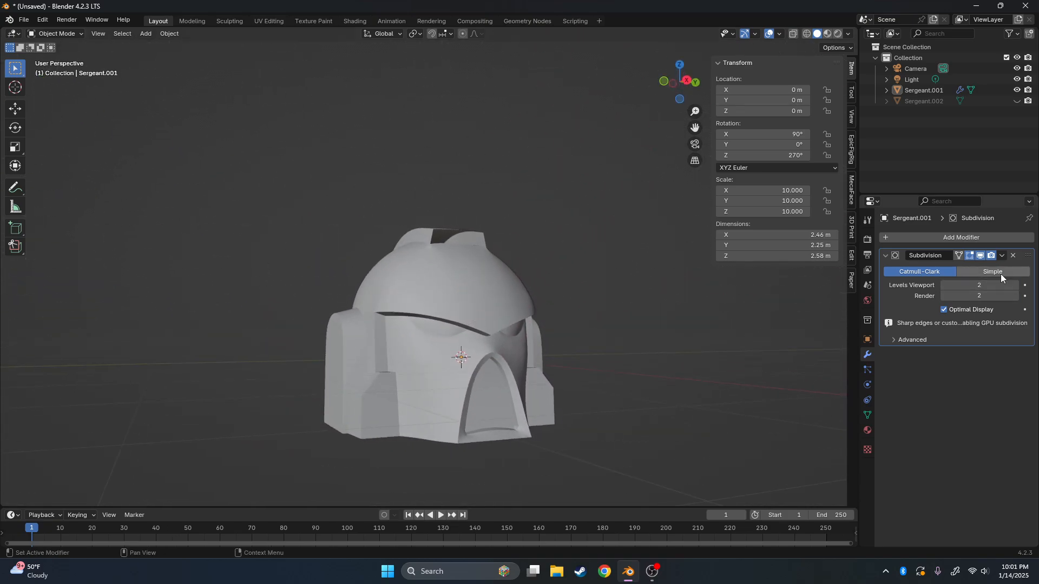
{"action": "left_click", "coordinate": [1004, 255]}
{"action": "left_click", "coordinate": [992, 264]}
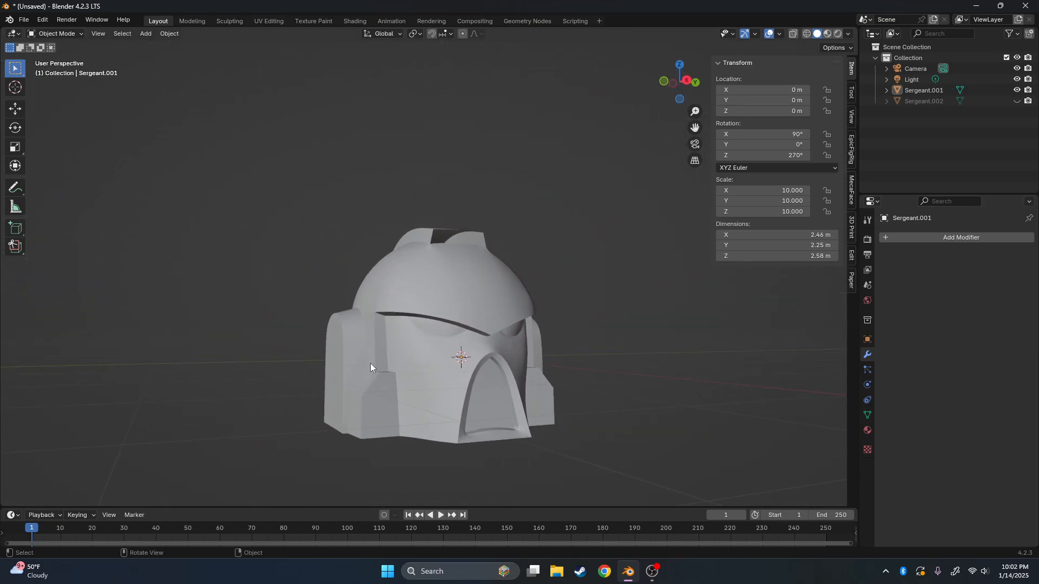
- Add a Solidify modifier to the helmet and check the wall thickness around the crest opening
{"action": "left_click", "coordinate": [370, 362]}
{"action": "middle_click_drag", "start_coordinate": [370, 362], "coordinate": [476, 368]}
{"action": "left_click", "coordinate": [966, 237]}
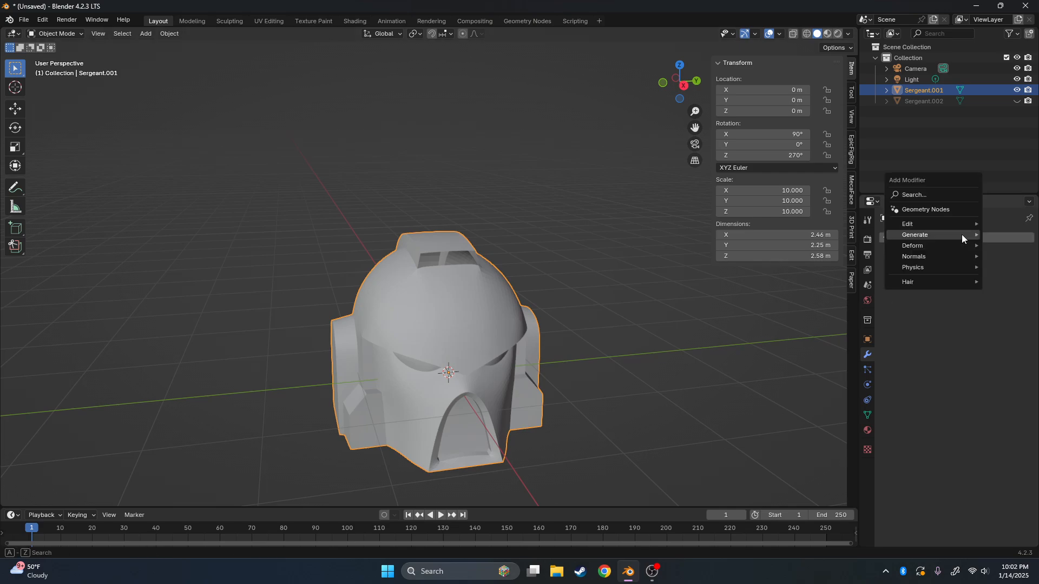
{"action": "left_click", "coordinate": [925, 196]}
{"action": "type", "text": "solid"}
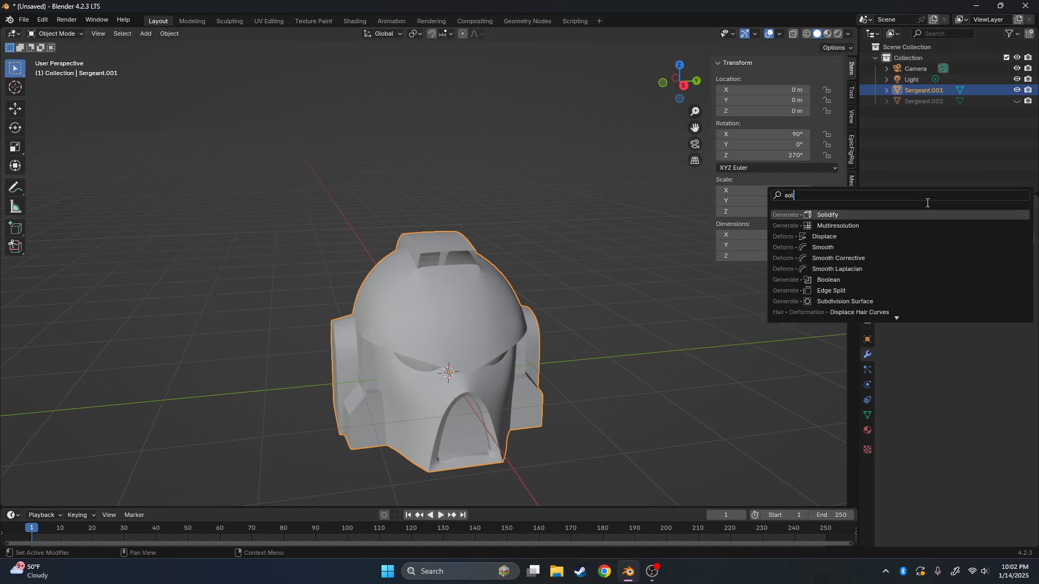
{"action": "key", "text": "Return"}
{"action": "scroll", "coordinate": [578, 249], "scroll_direction": "up", "scroll_amount": 4}
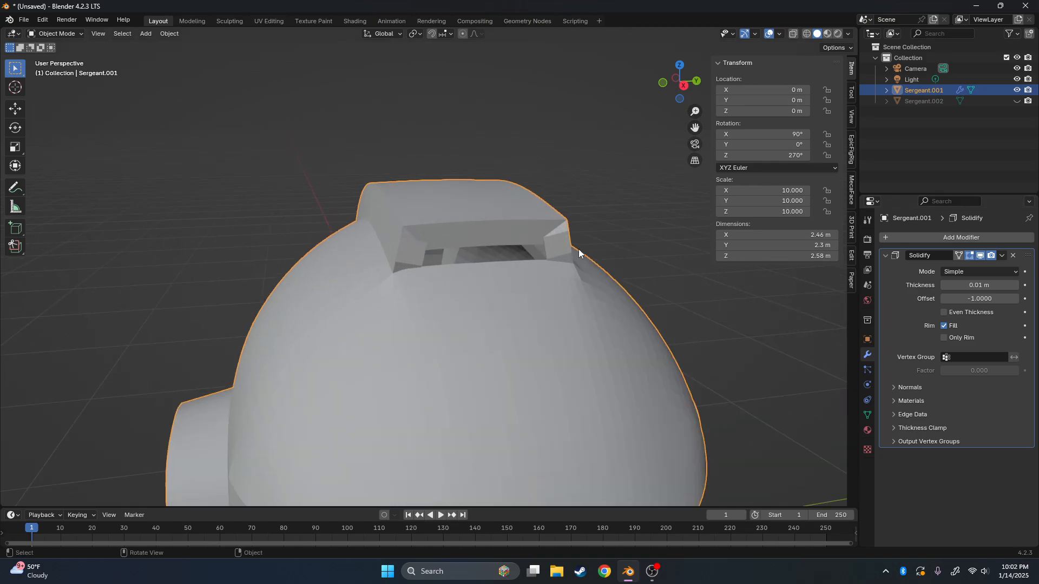
{"action": "middle_click_drag", "start_coordinate": [579, 249], "coordinate": [709, 307]}
{"action": "scroll", "coordinate": [563, 168], "scroll_direction": "down", "scroll_amount": 4}
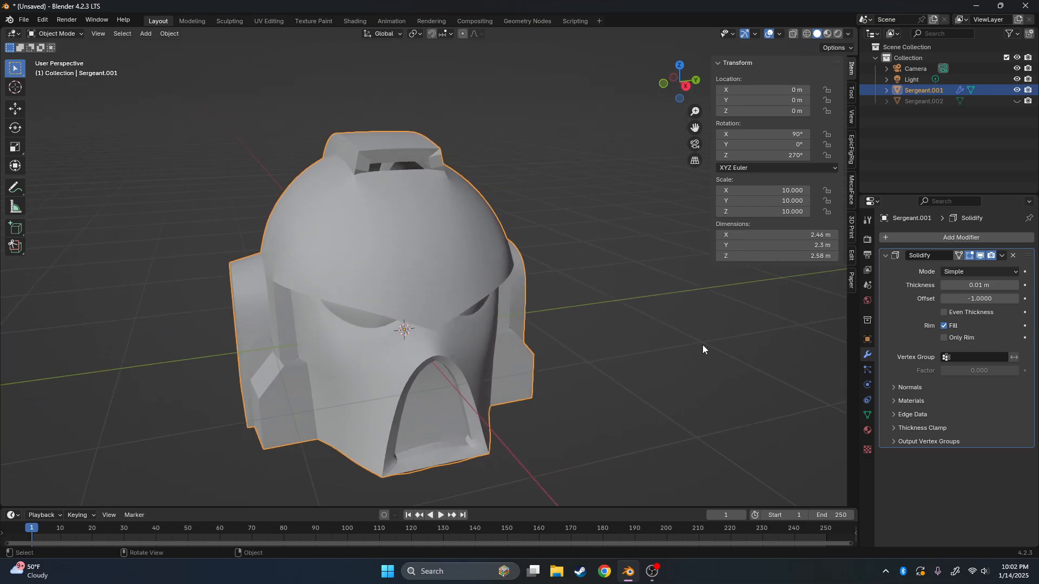